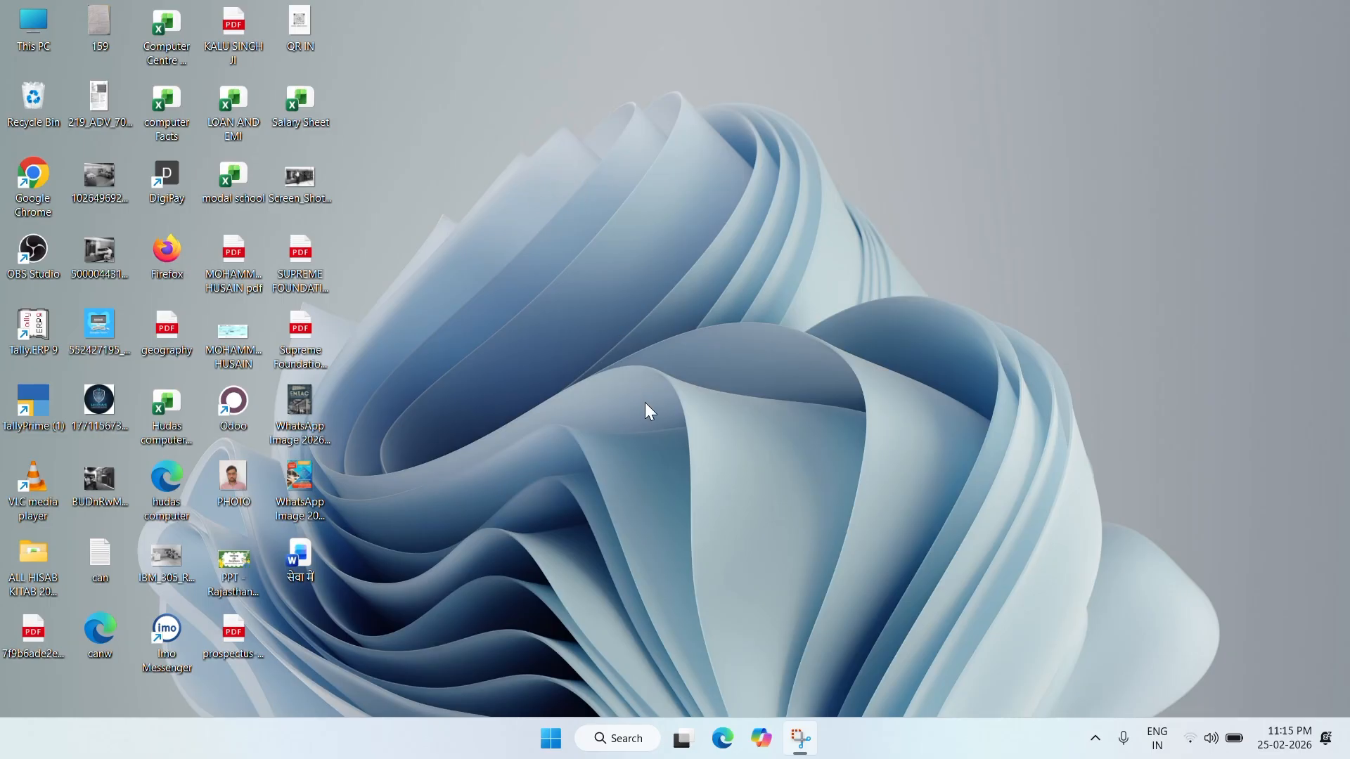
# - Launch Excel through the Run dialog with the command excel, maximize its window, and create a blank workbook
pyautogui.press('super+r')
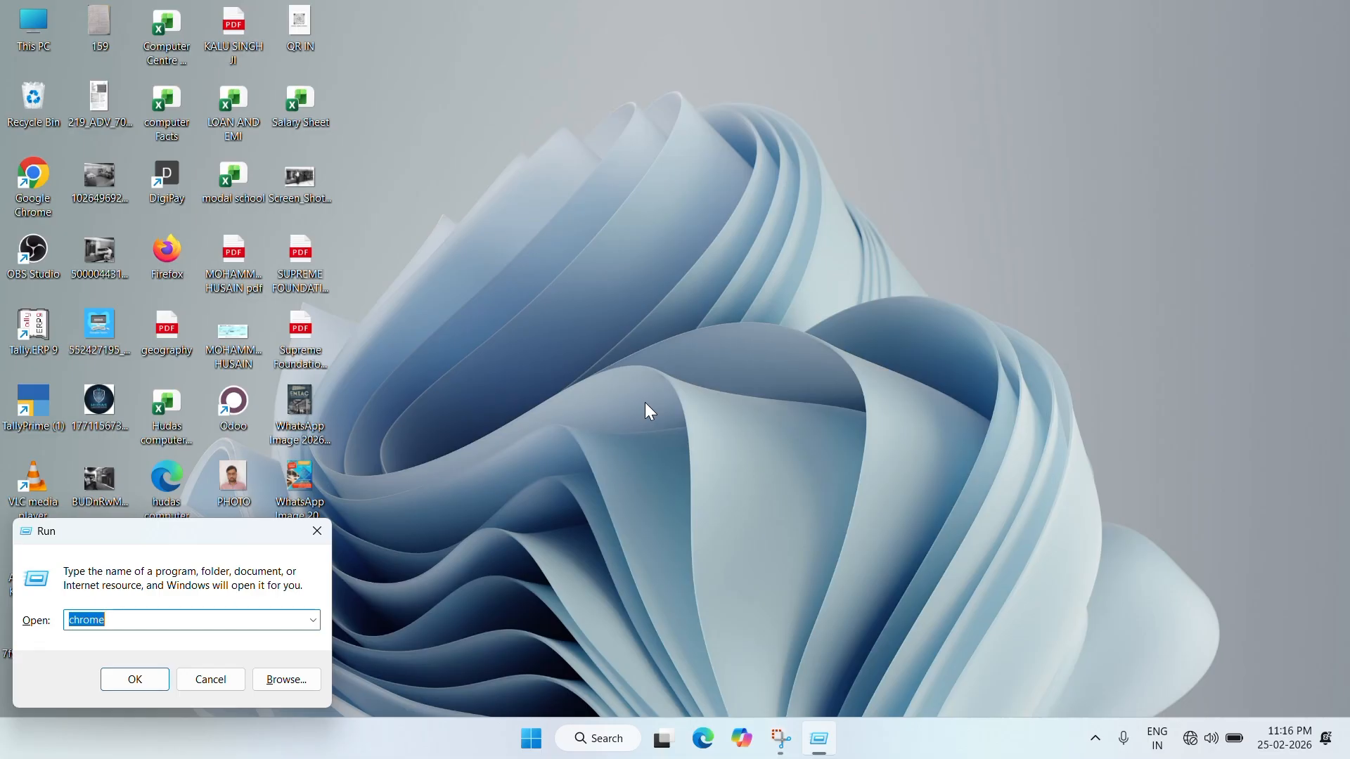
pyautogui.click(182, 620)
pyautogui.press('BackSpace')
pyautogui.press('BackSpace')
pyautogui.press('BackSpace')
pyautogui.press('BackSpace')
pyautogui.press('BackSpace')
pyautogui.press('BackSpace')
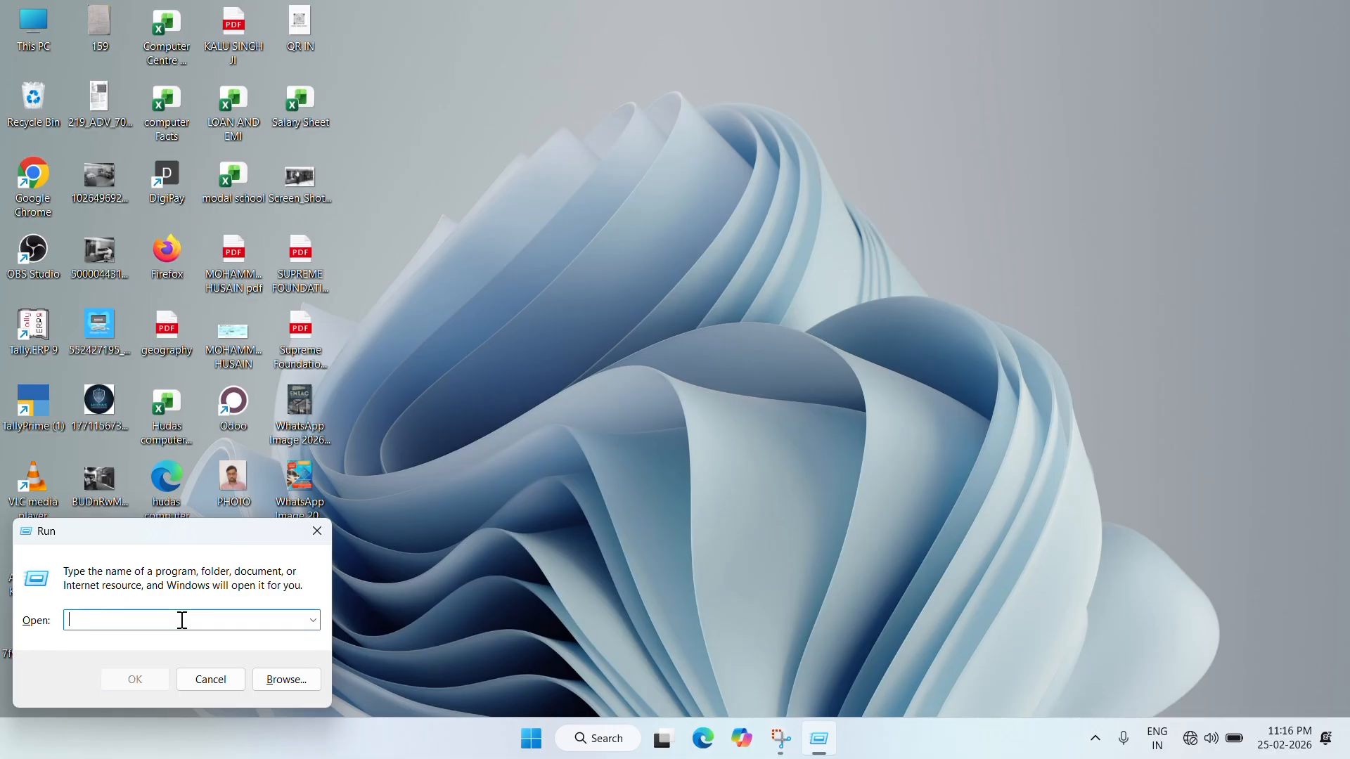
pyautogui.press('Down')
pyautogui.click(182, 620)
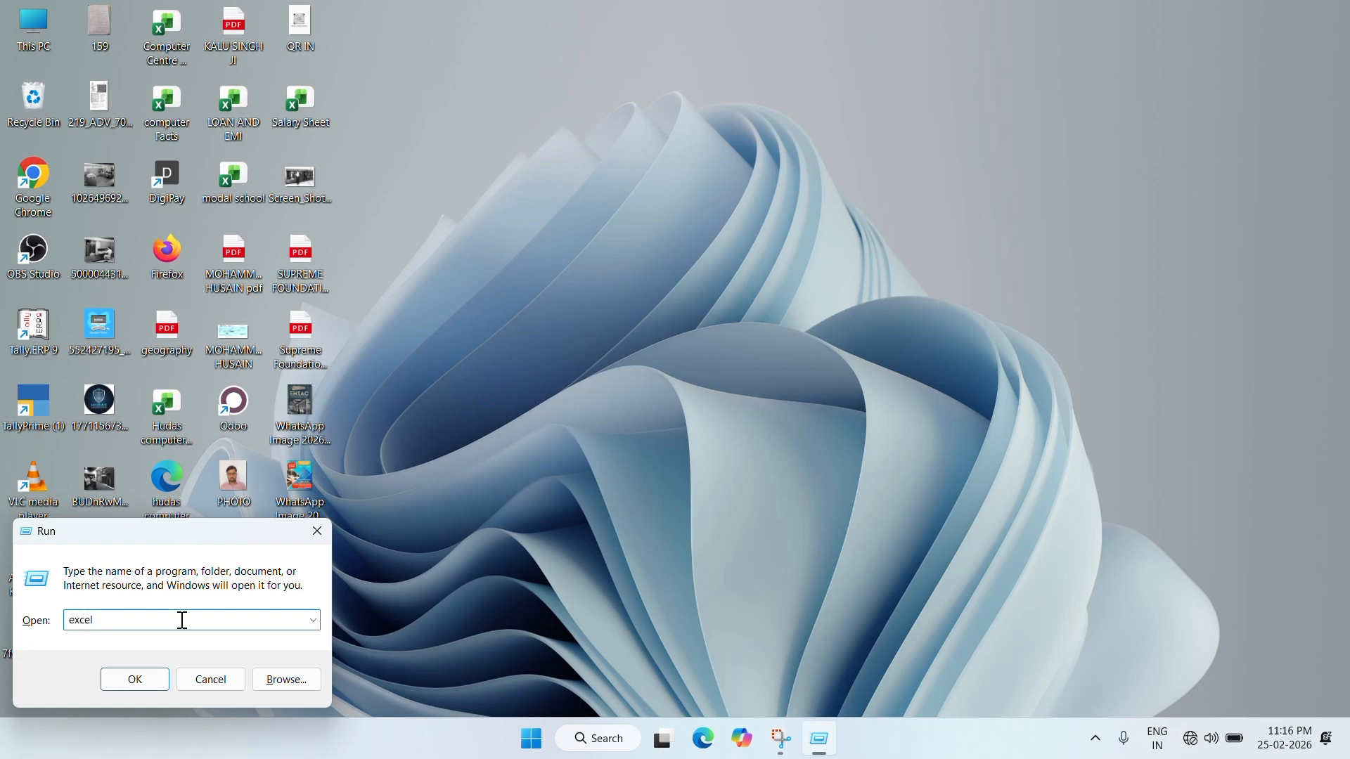
pyautogui.click(146, 686)
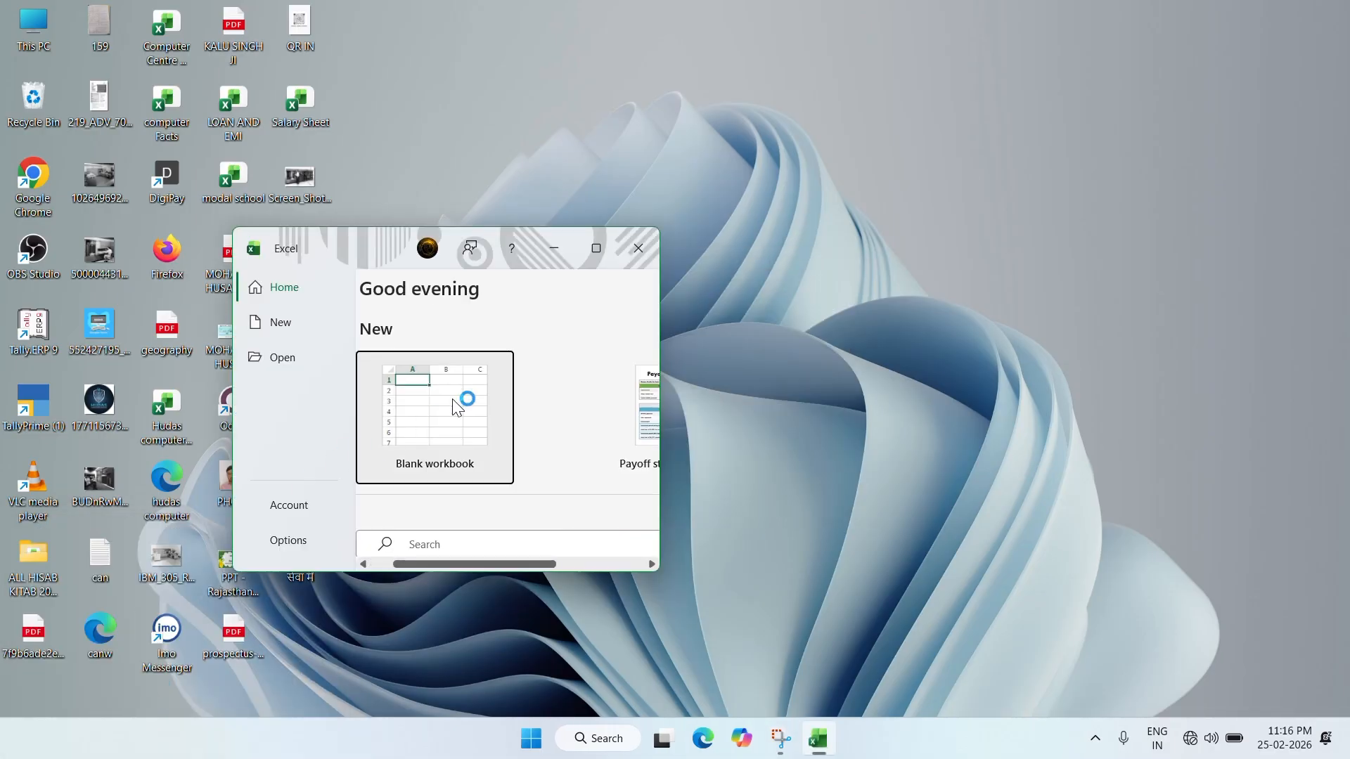
pyautogui.click(601, 253)
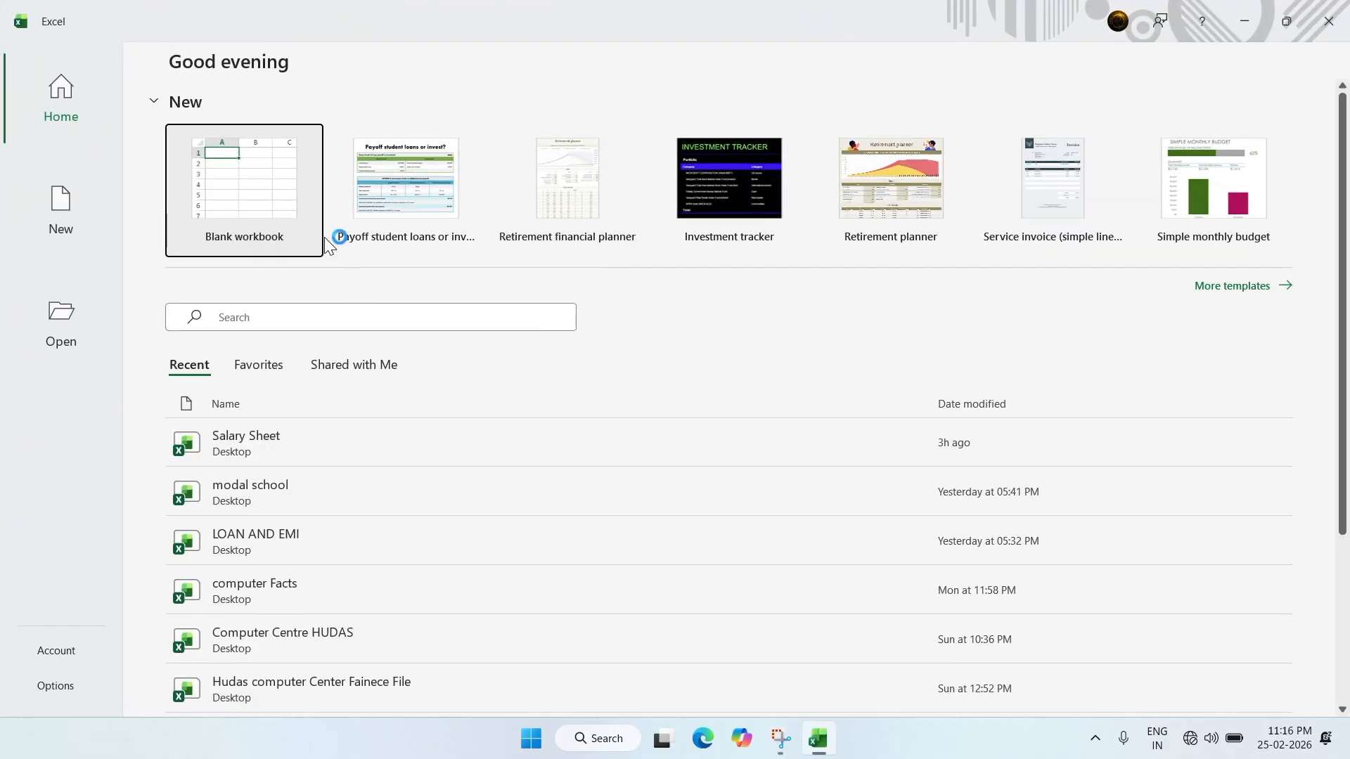
pyautogui.click(285, 205)
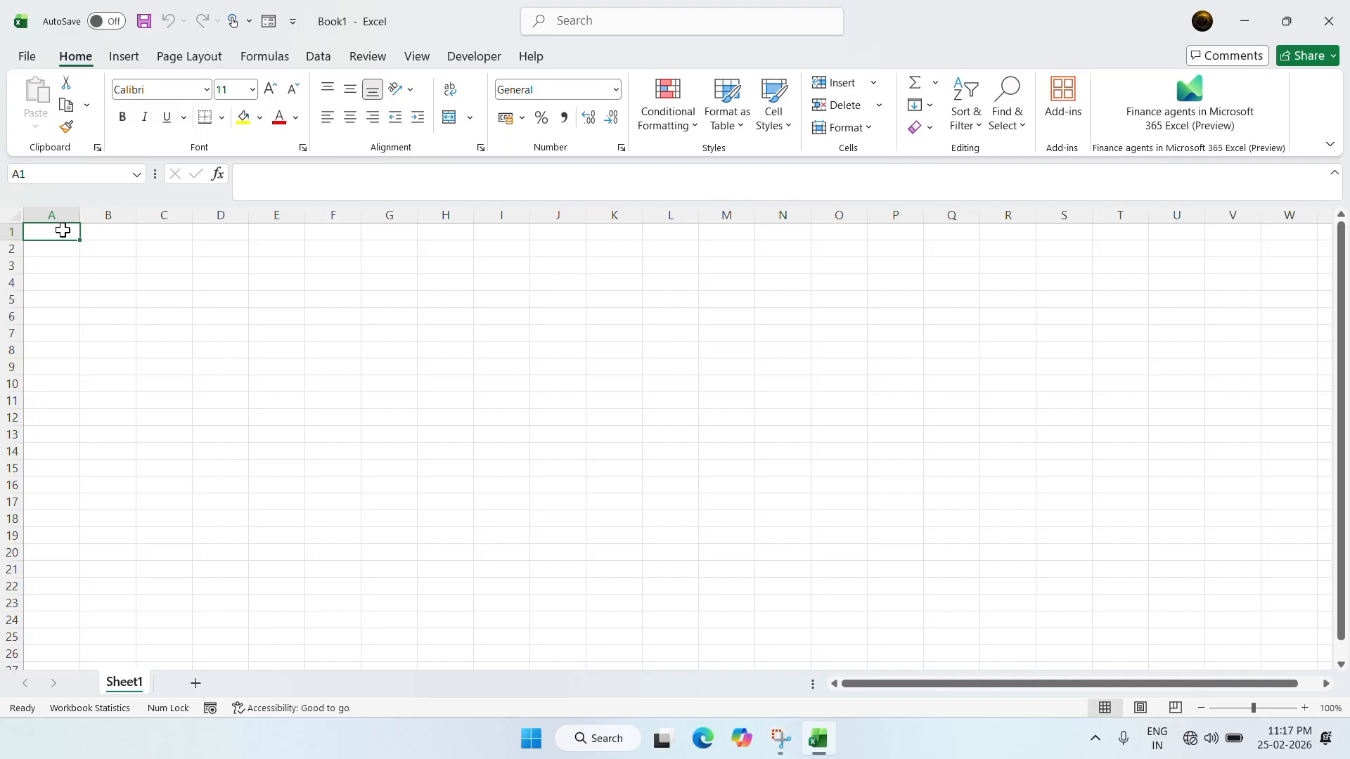
# - Enter the formula =TODAY() in cell A1 to insert the current date
pyautogui.write('=t')
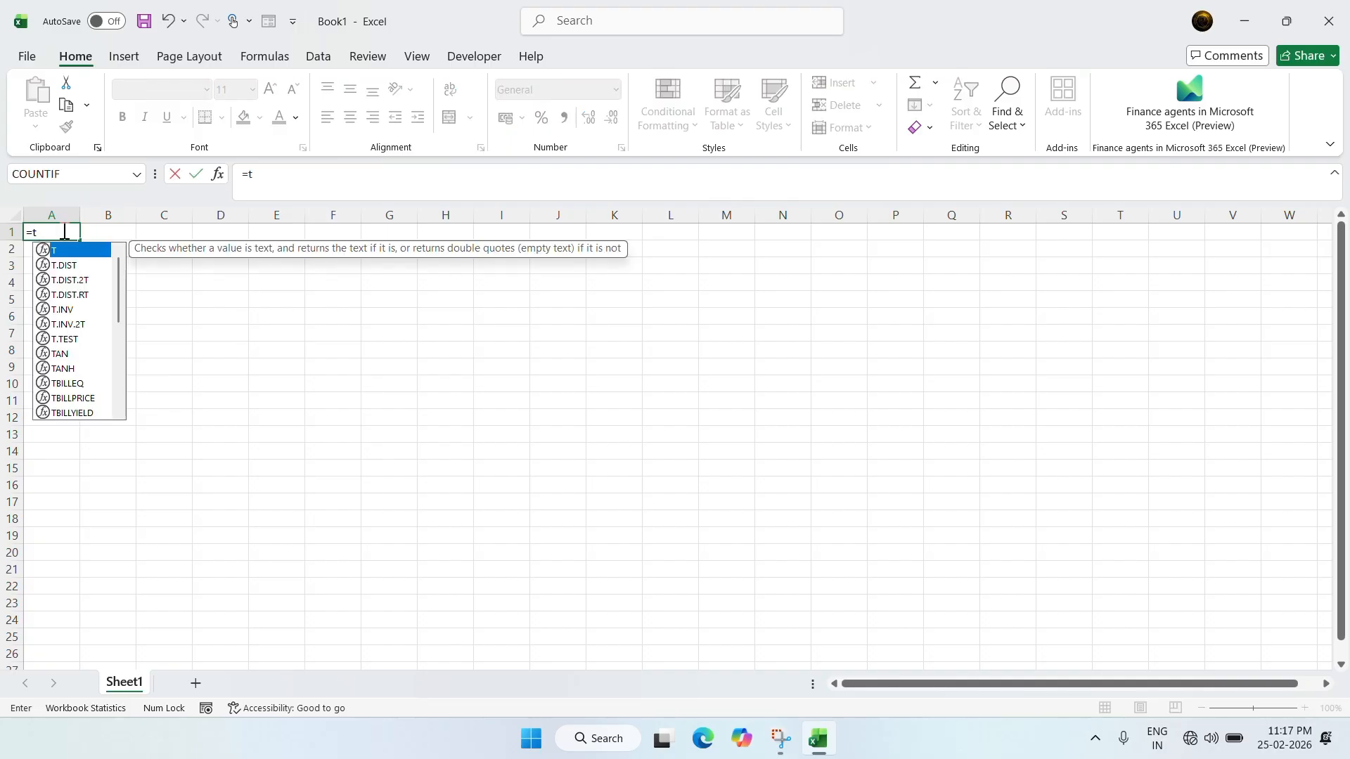
pyautogui.write('o')
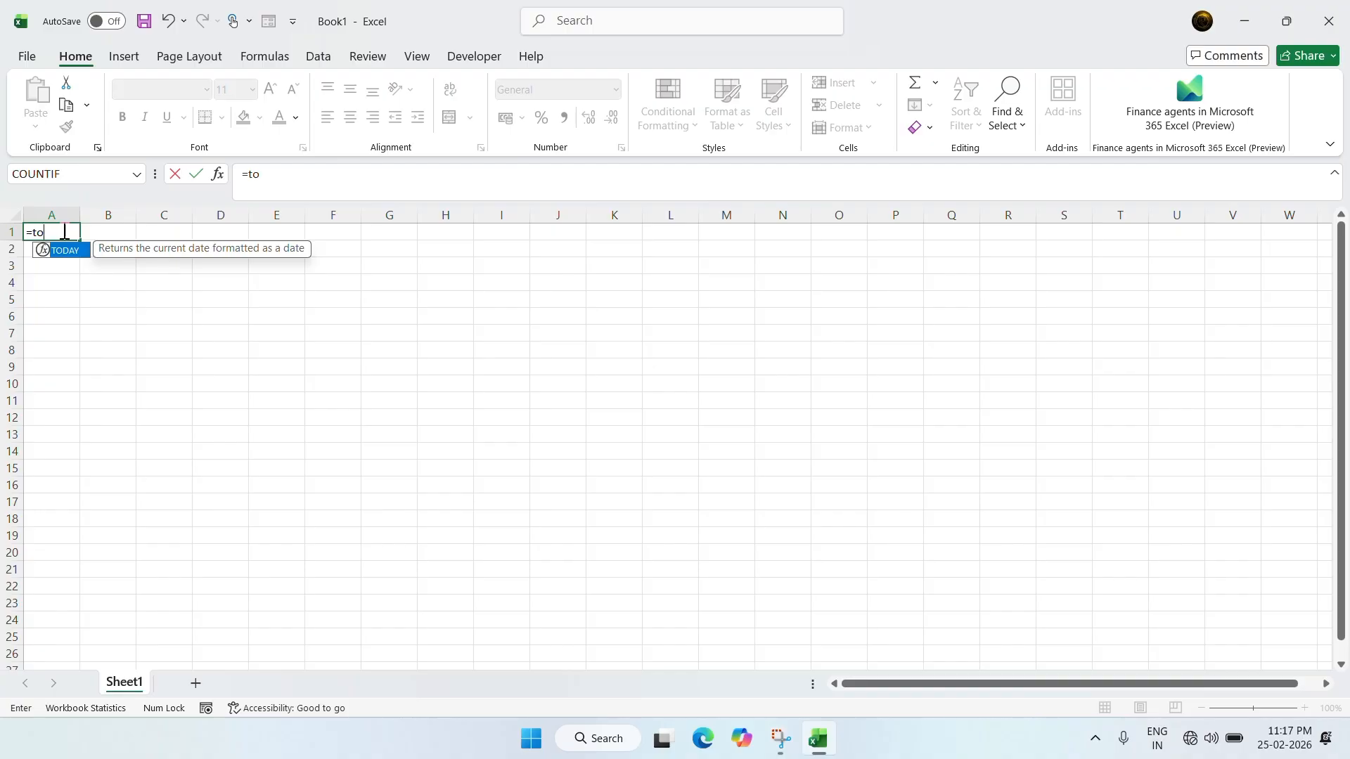
pyautogui.press('Tab')
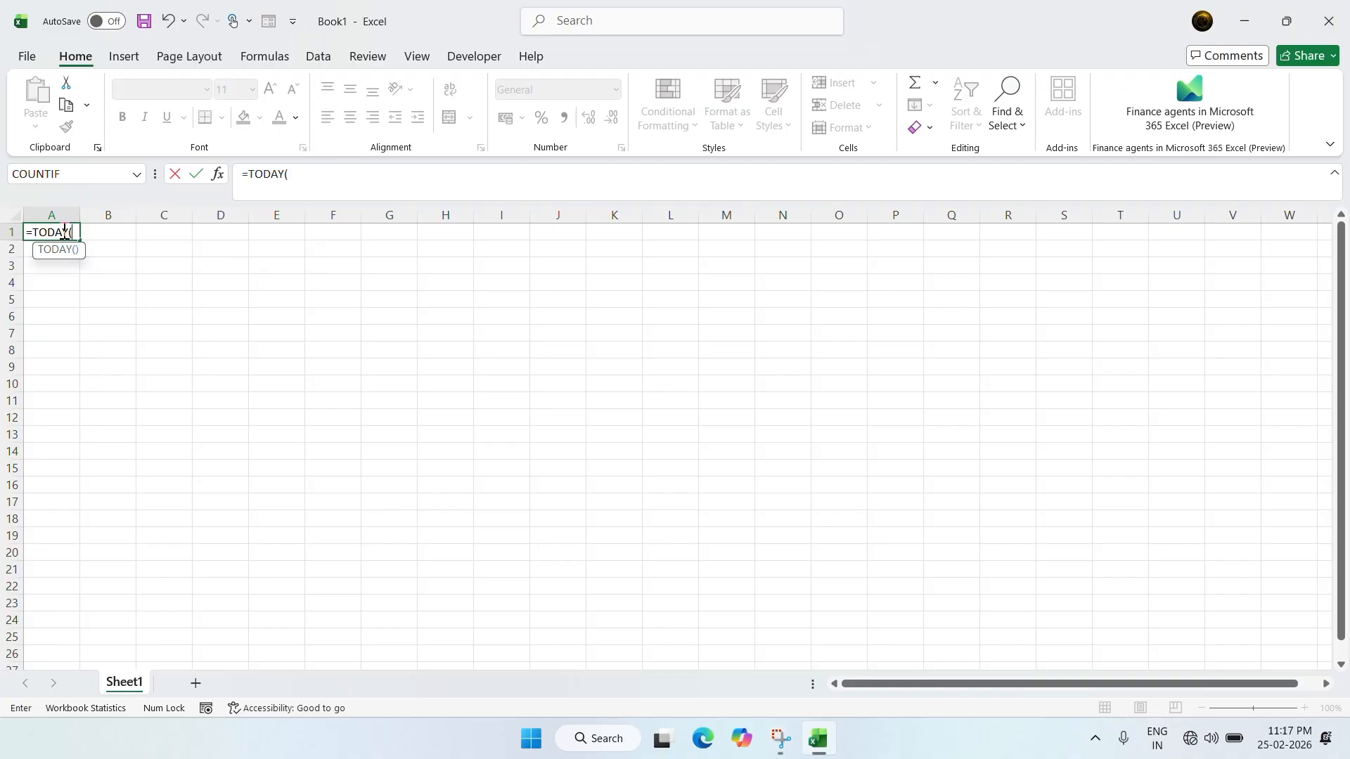
pyautogui.write(')')
pyautogui.press('Return')
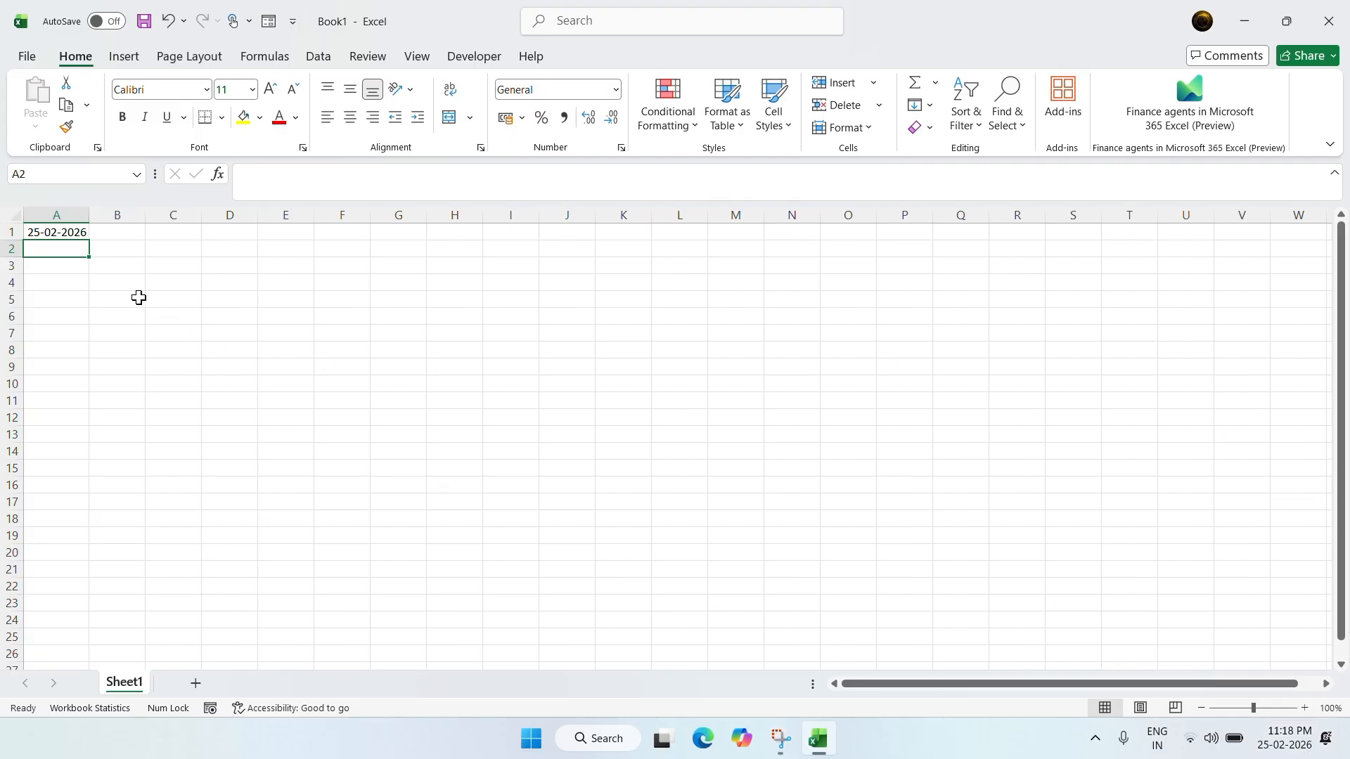
# - Enter the formula =A1+1 in cell A2 and fill it down to A6 to list consecutive dates
pyautogui.write('=')
pyautogui.click(62, 232)
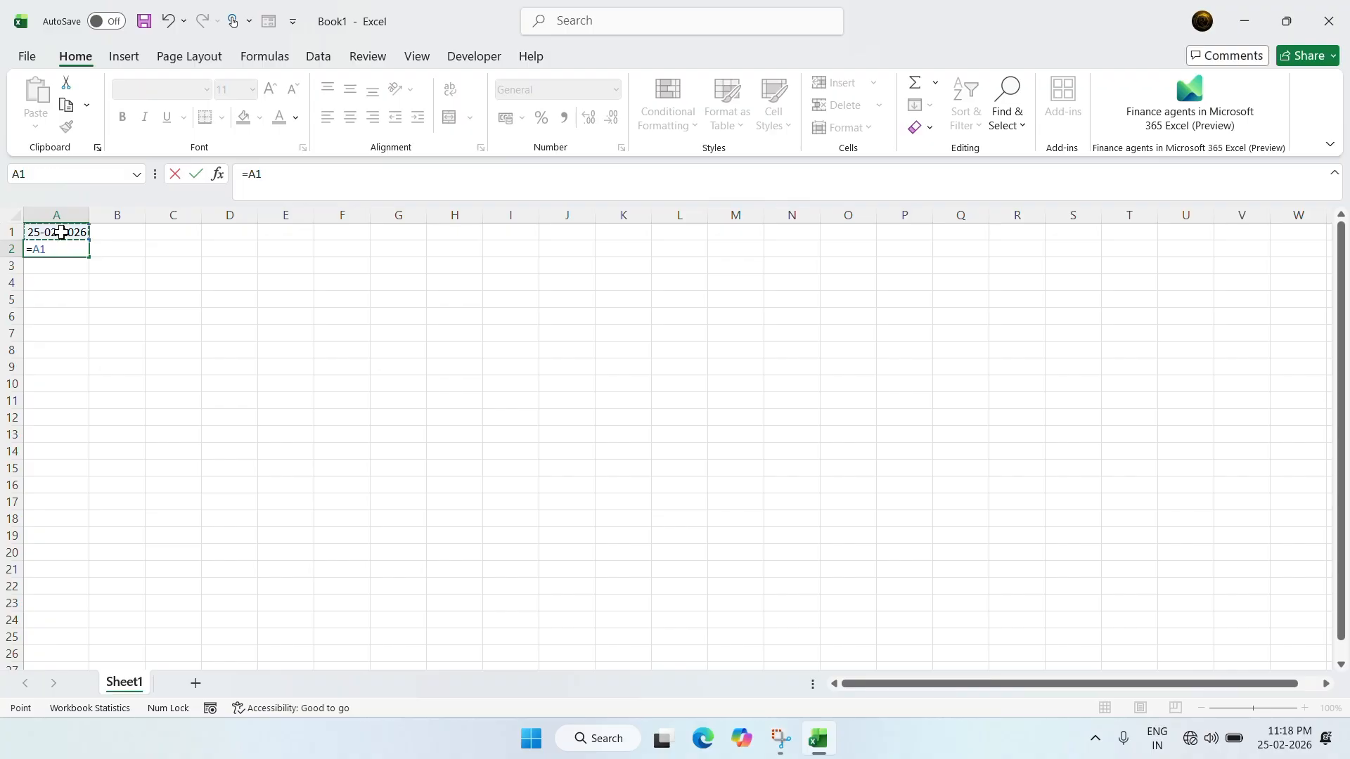
pyautogui.write('+1')
pyautogui.press('Return')
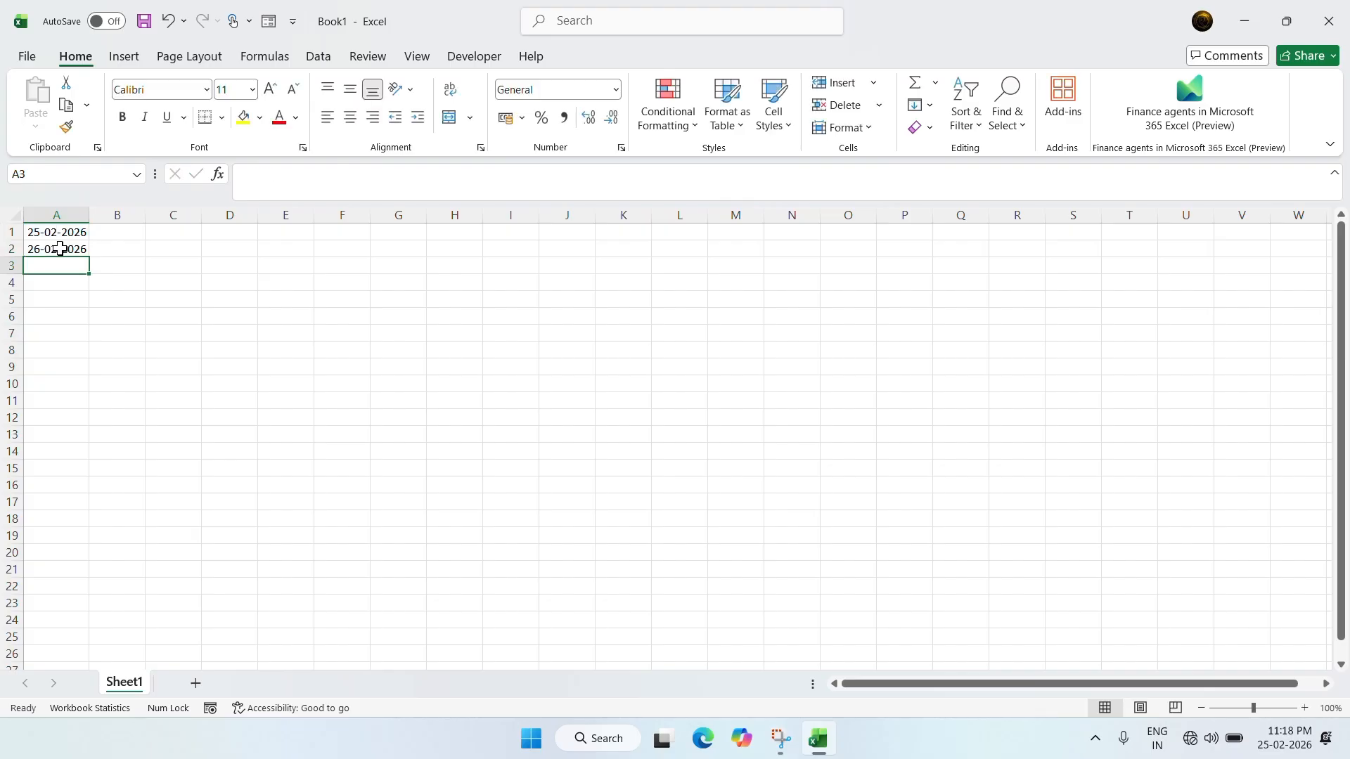
pyautogui.click(76, 248)
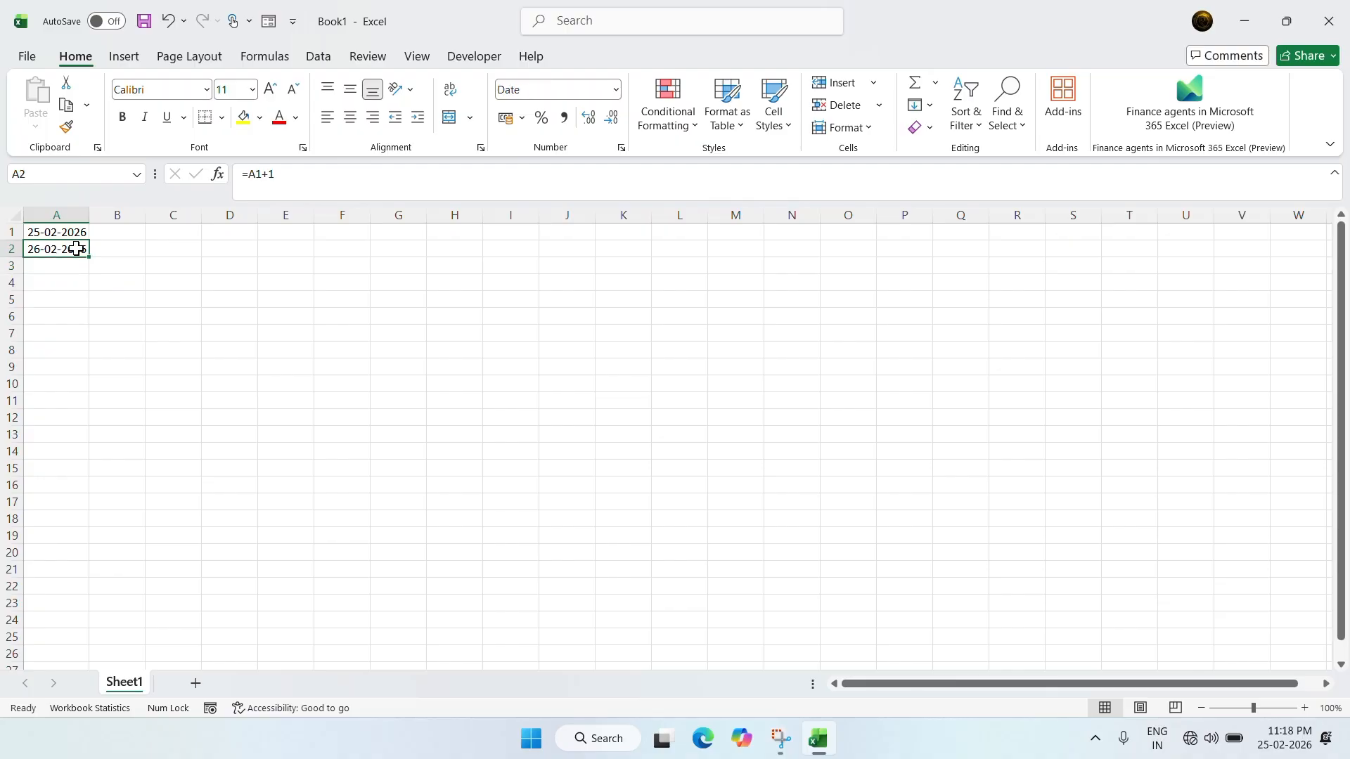
pyautogui.moveTo(88, 258); pyautogui.dragTo(85, 320)
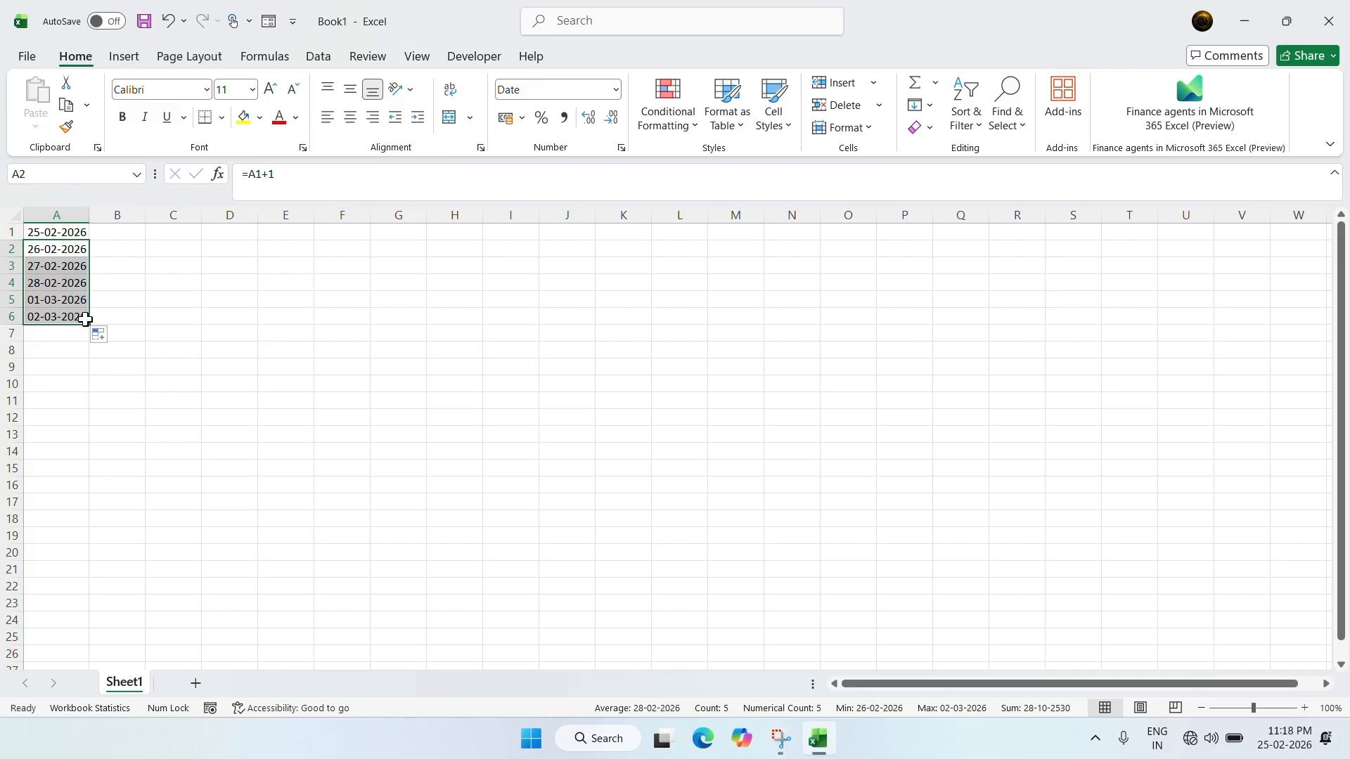
pyautogui.click(75, 302)
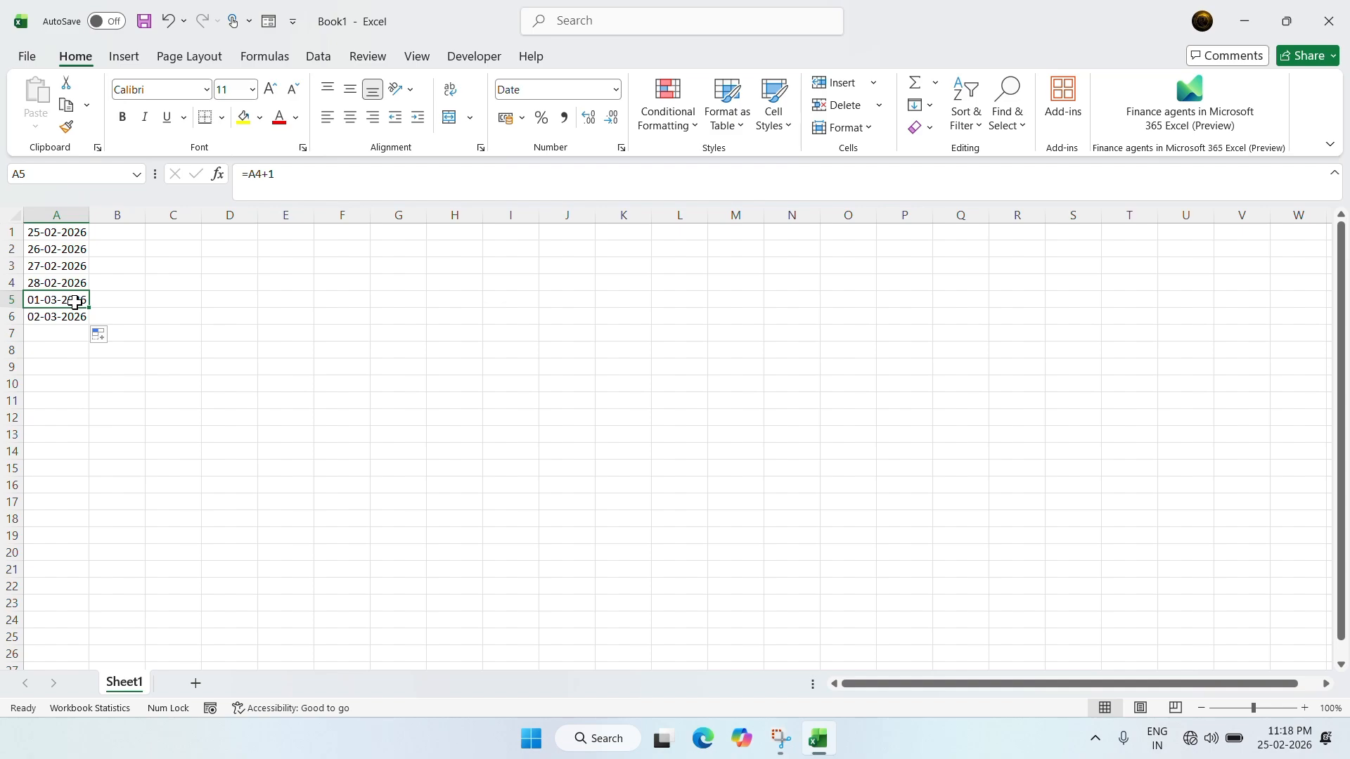
pyautogui.click(100, 281)
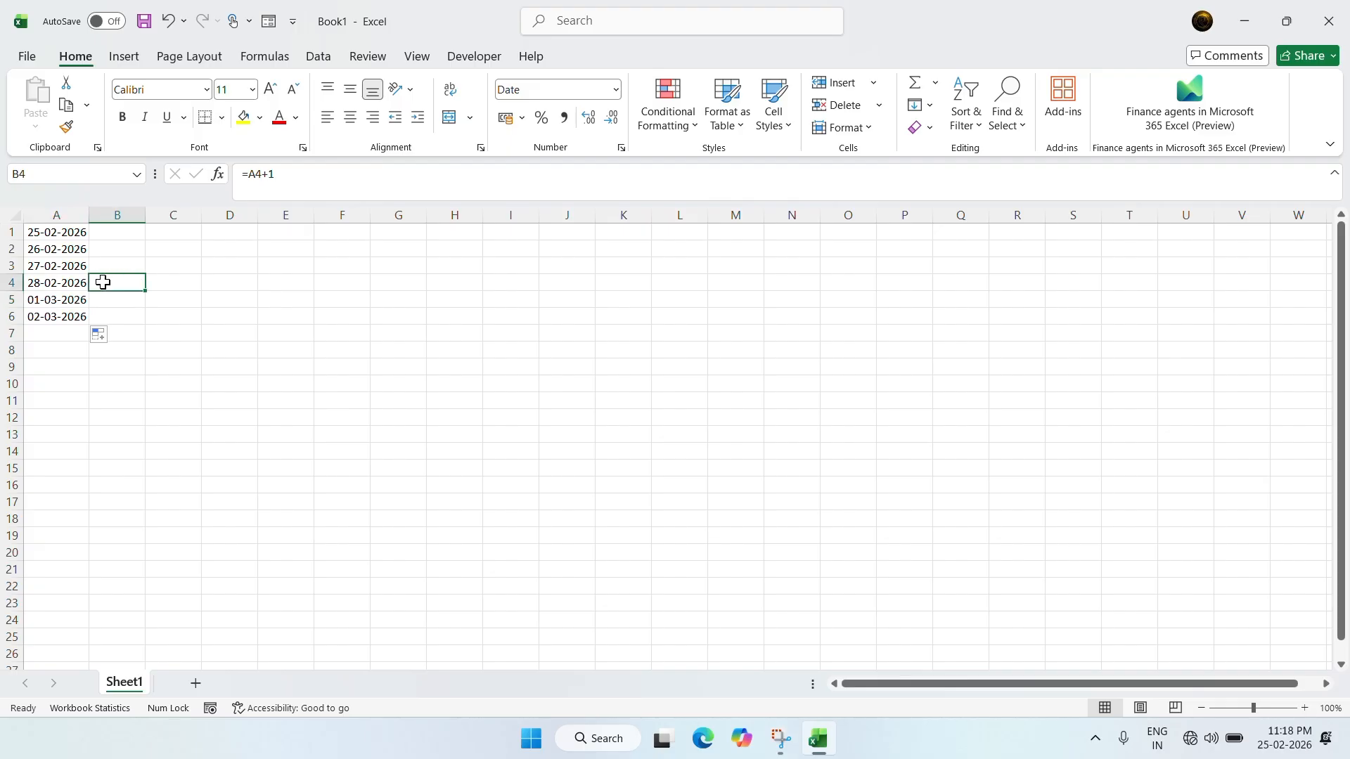
pyautogui.click(71, 317)
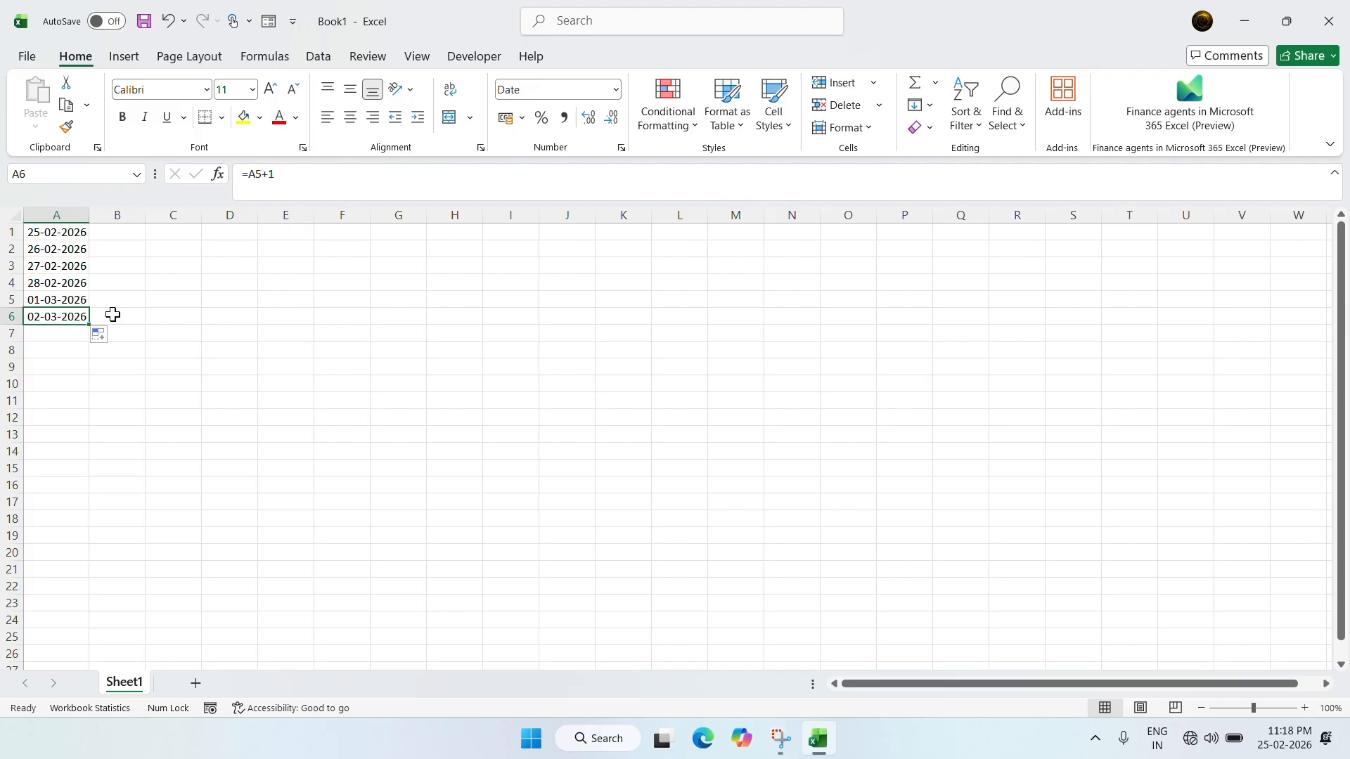
pyautogui.click(130, 230)
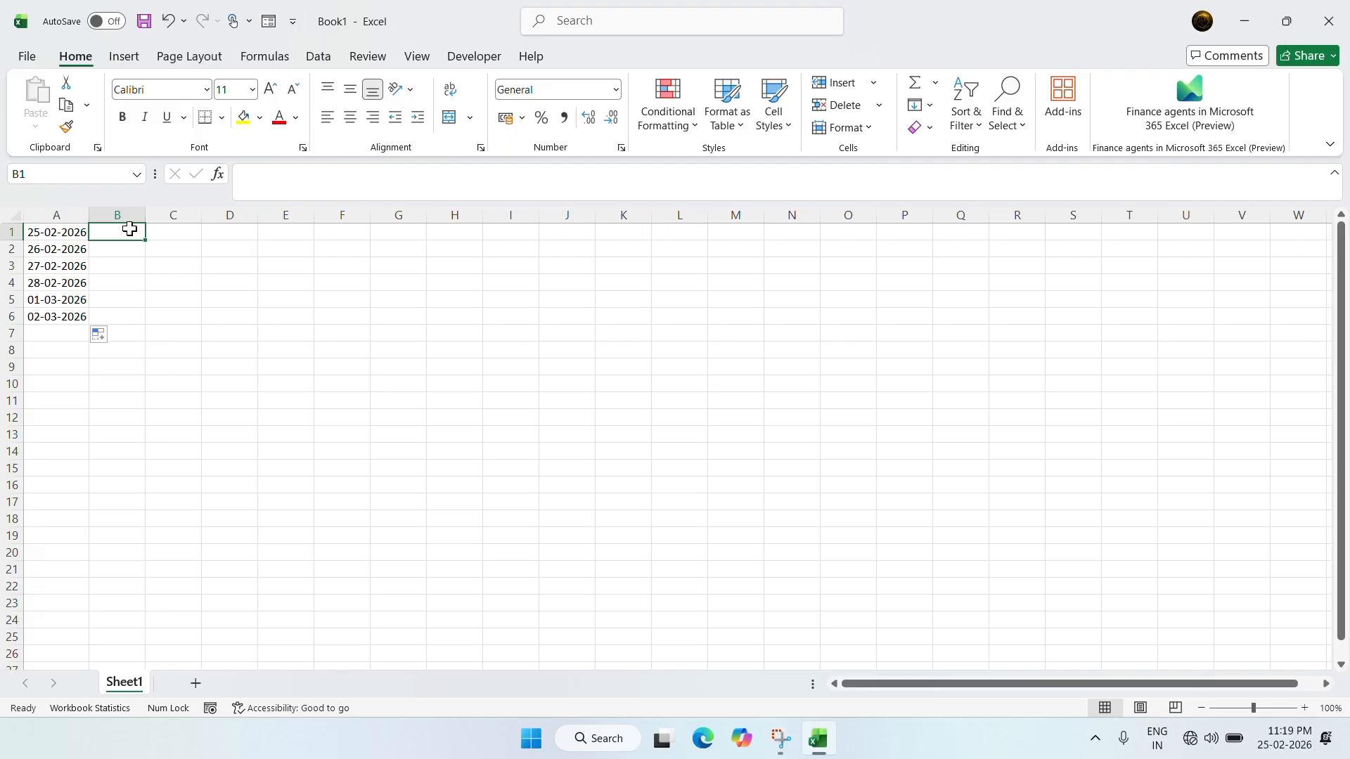
pyautogui.click(51, 232)
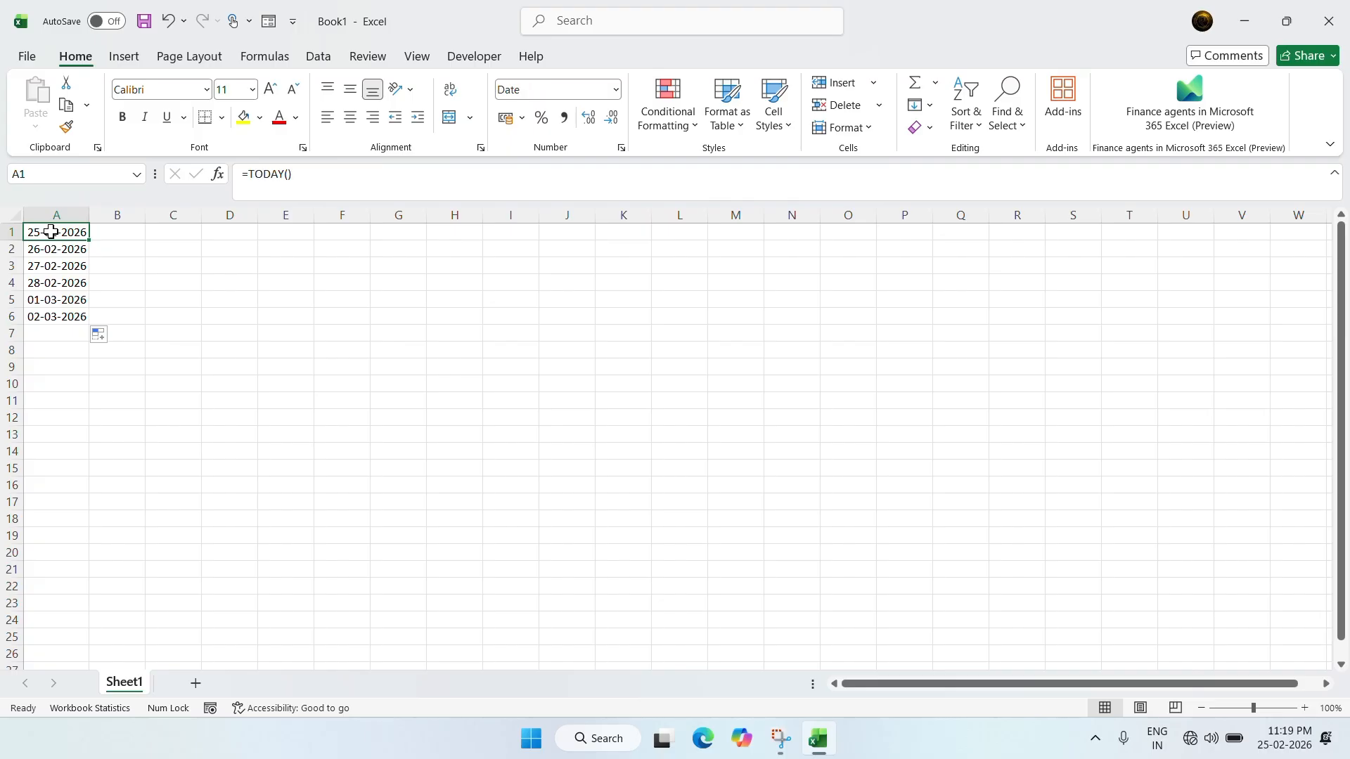
pyautogui.click(120, 230)
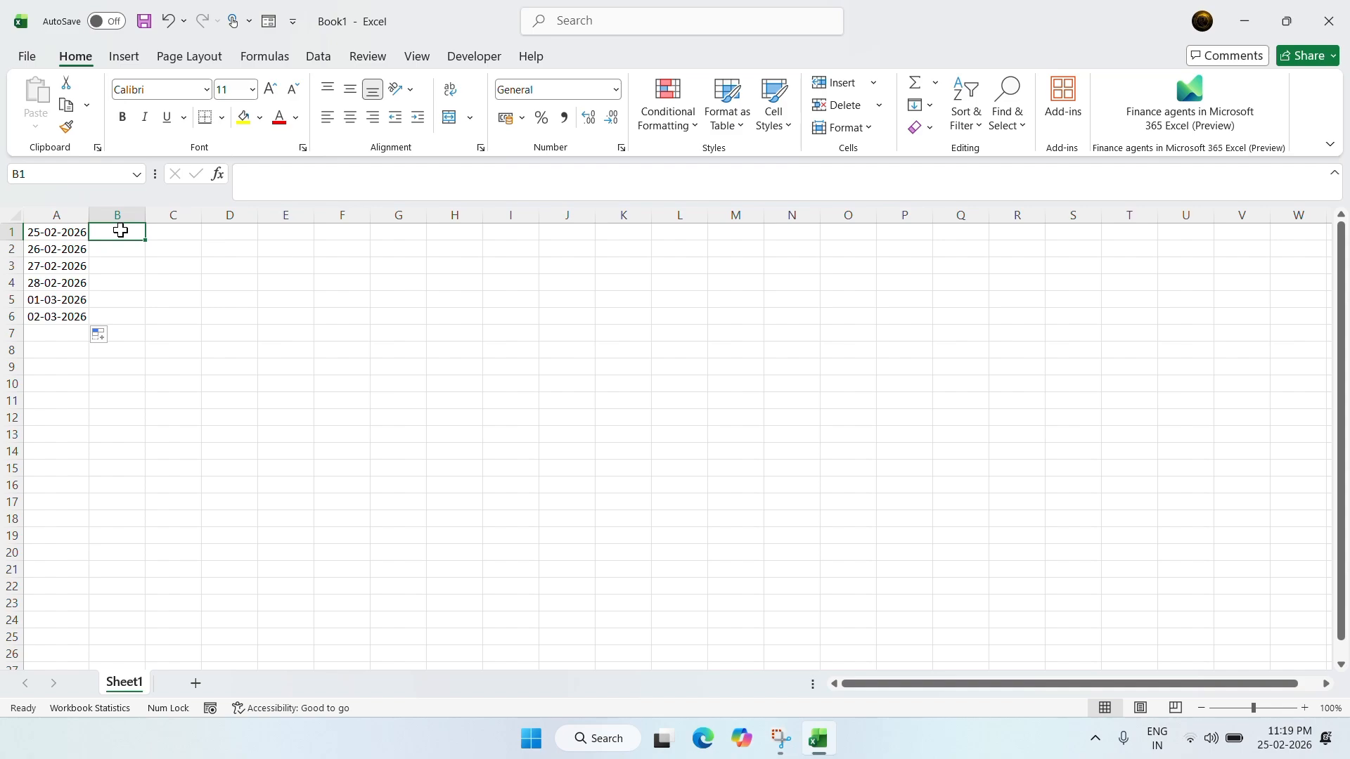
pyautogui.click(111, 280)
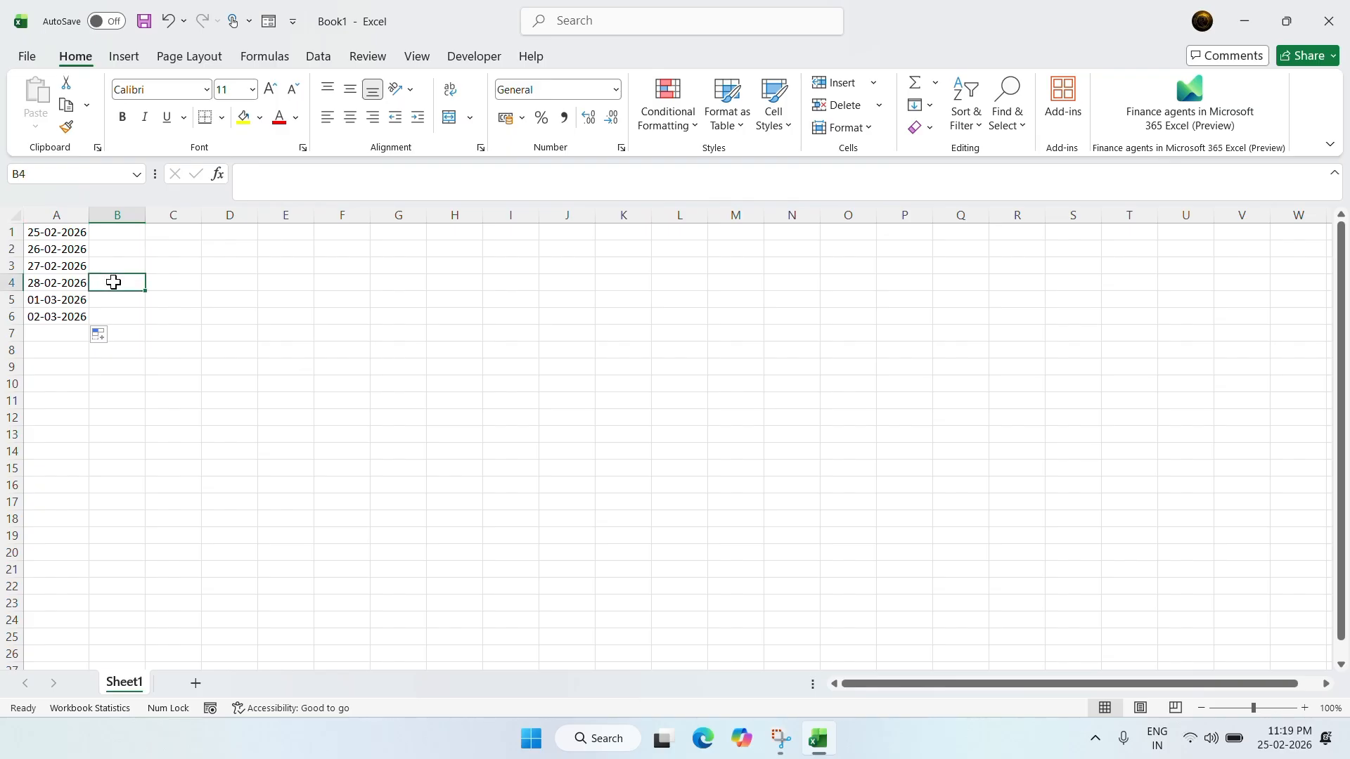
pyautogui.click(113, 297)
# - Enter the formula =TEXT(A1,"DDDD") in cell B1 to return the weekday name of the date in A1
pyautogui.click(132, 226)
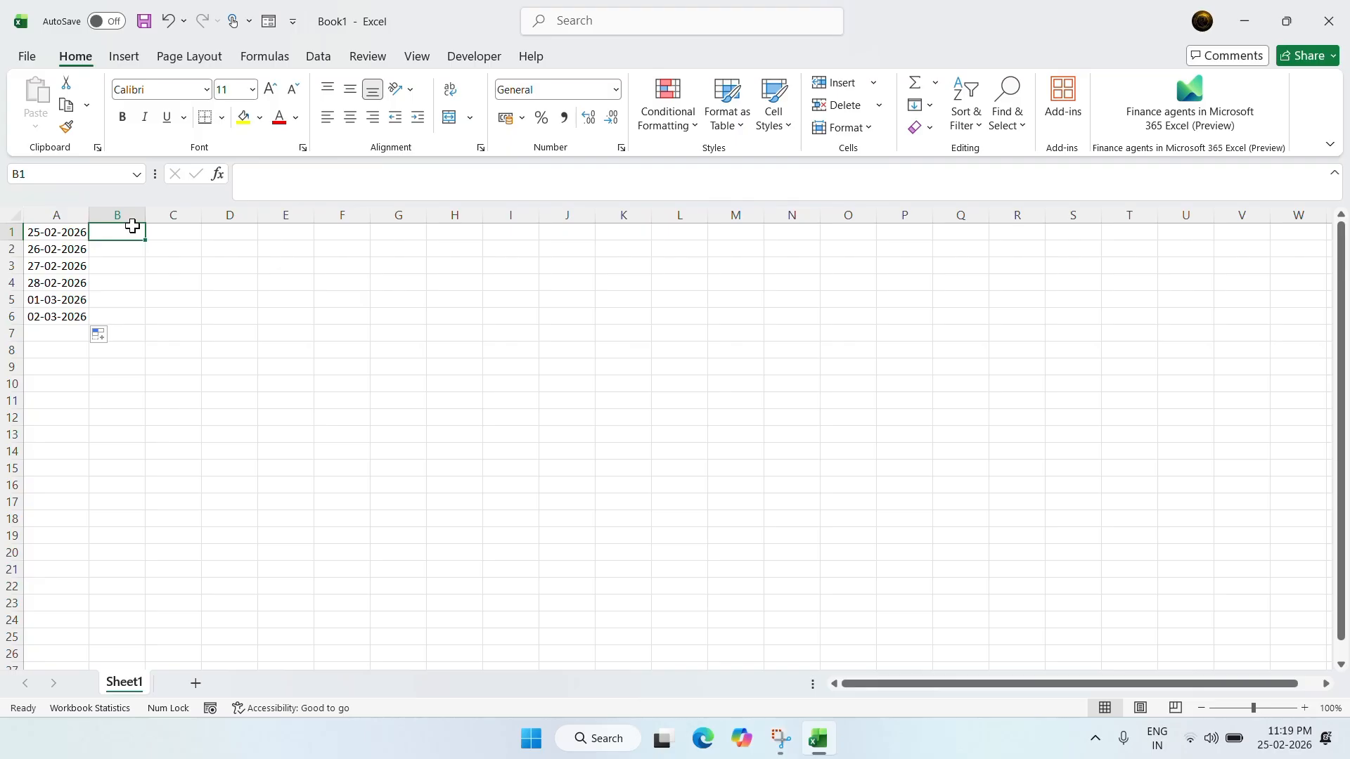
pyautogui.write('=')
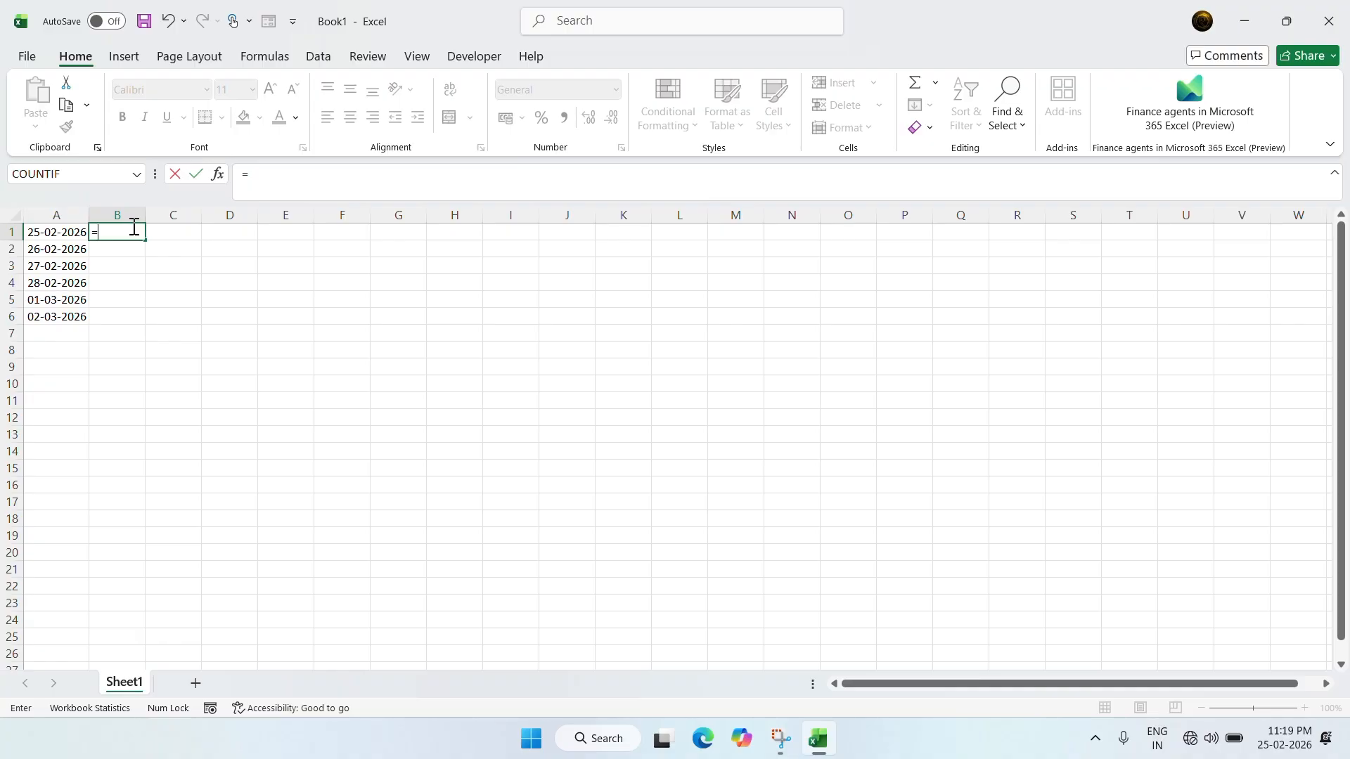
pyautogui.write('t')
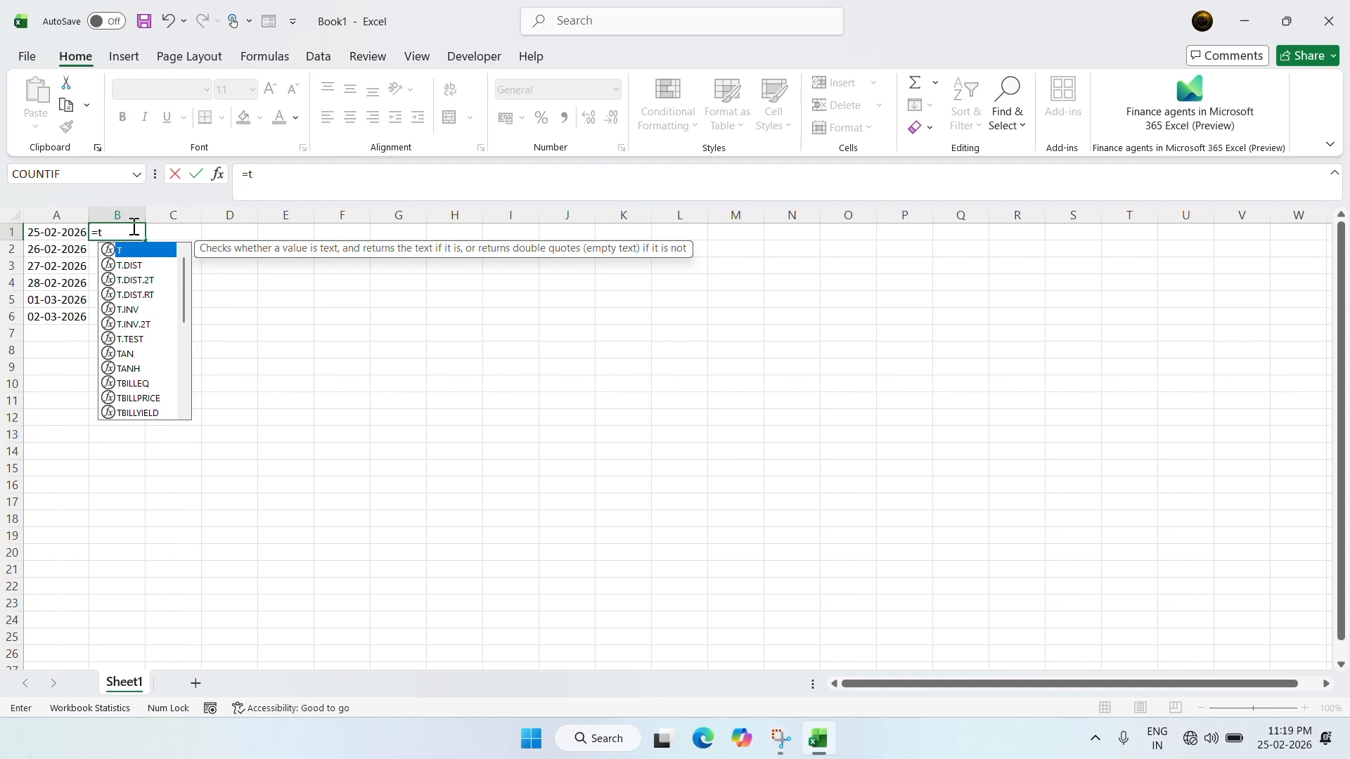
pyautogui.write('ex')
pyautogui.press('Tab')
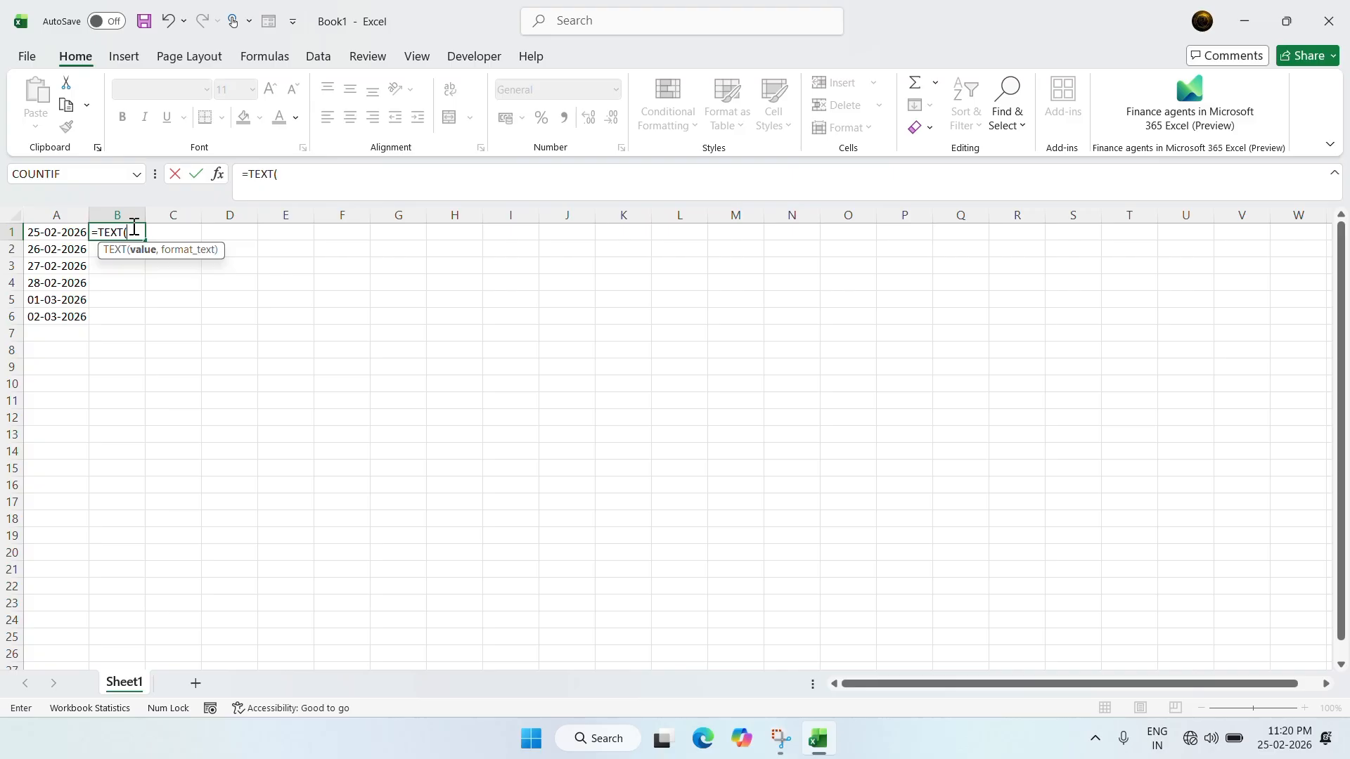
pyautogui.click(65, 231)
pyautogui.click(65, 230)
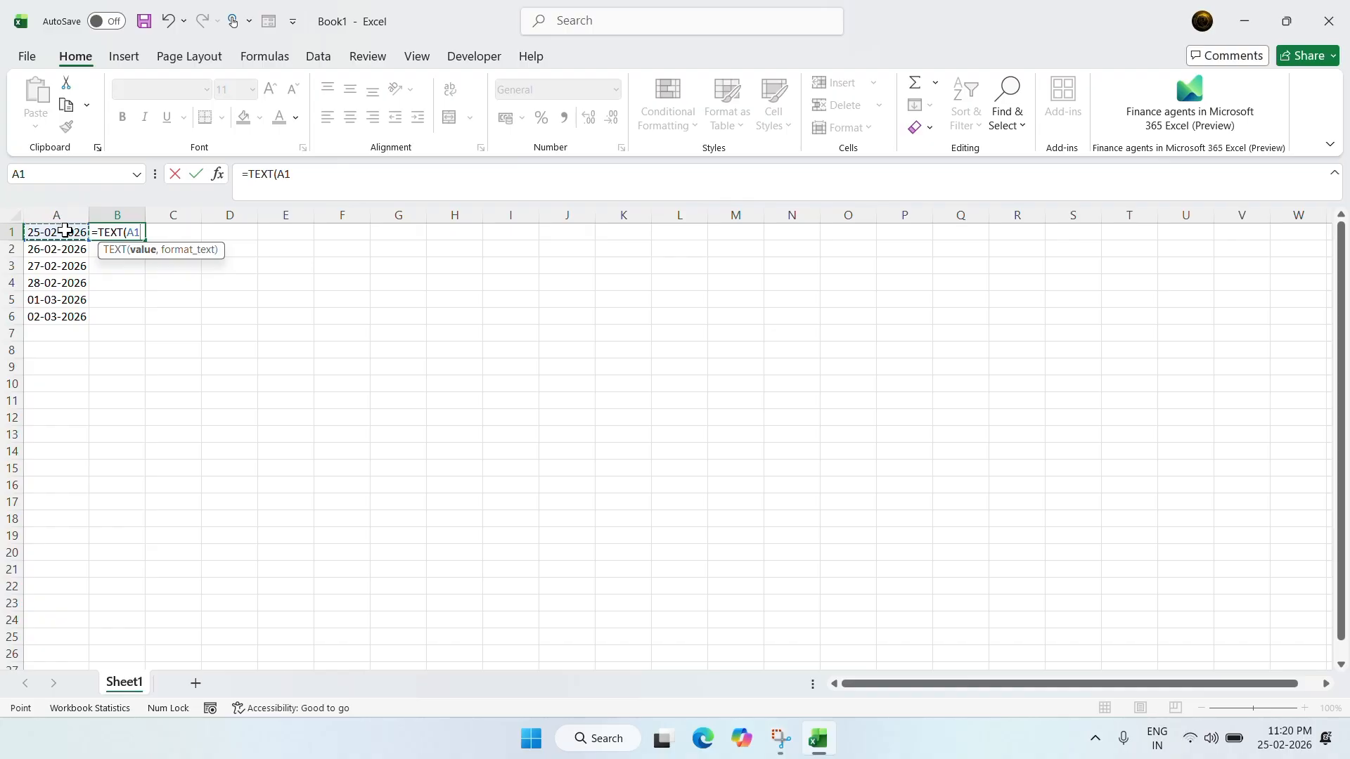
pyautogui.write(',')
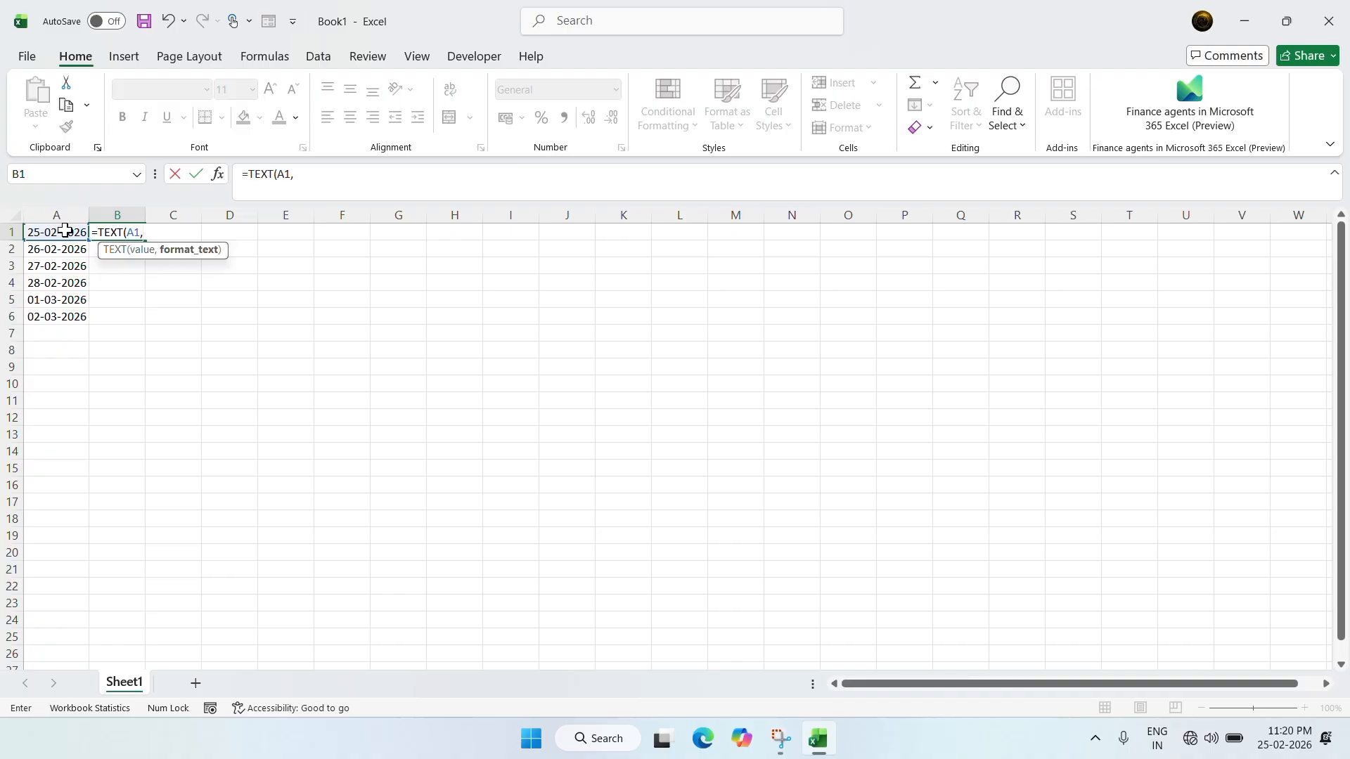
pyautogui.press('capslock')
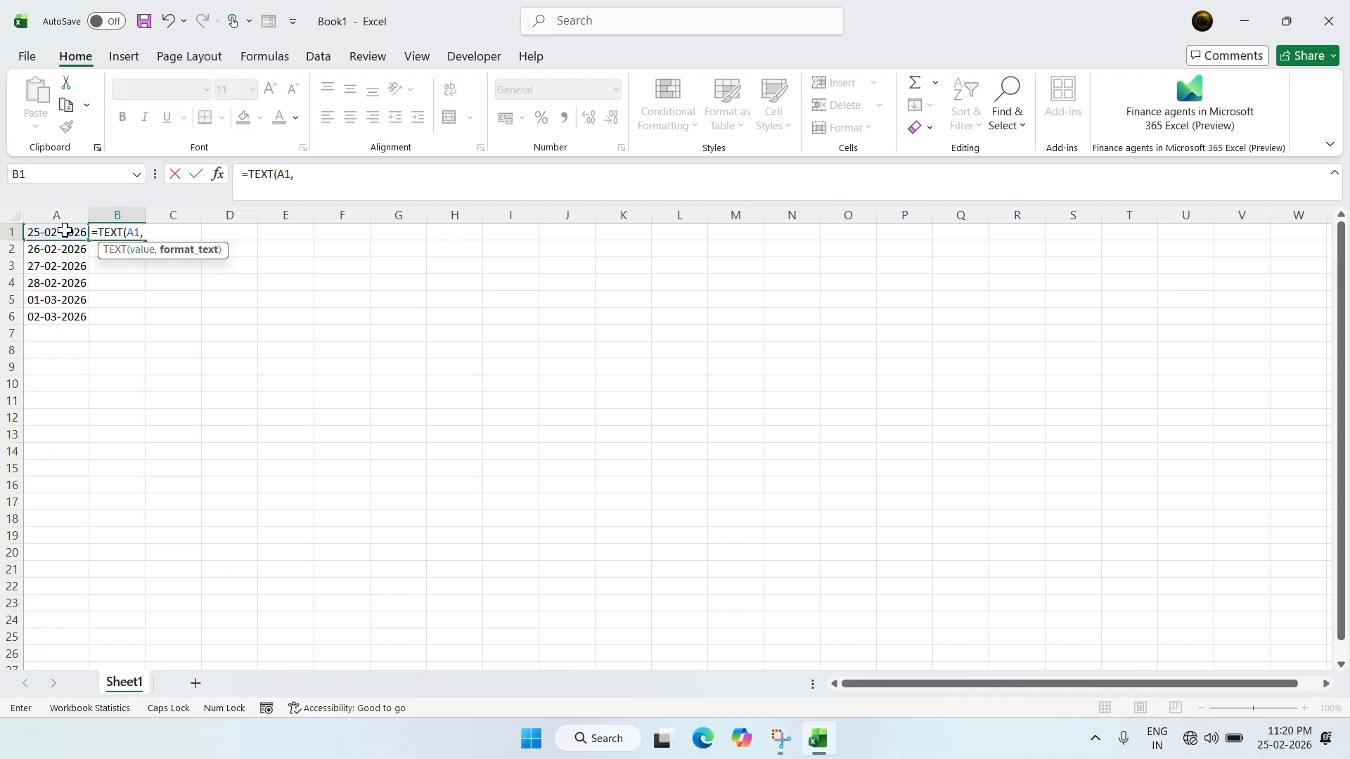
pyautogui.write('DDDD')
pyautogui.press('BackSpace')
pyautogui.press('BackSpace')
pyautogui.press('BackSpace')
pyautogui.press('BackSpace')
pyautogui.write('"DDDD")')
pyautogui.press('Return')
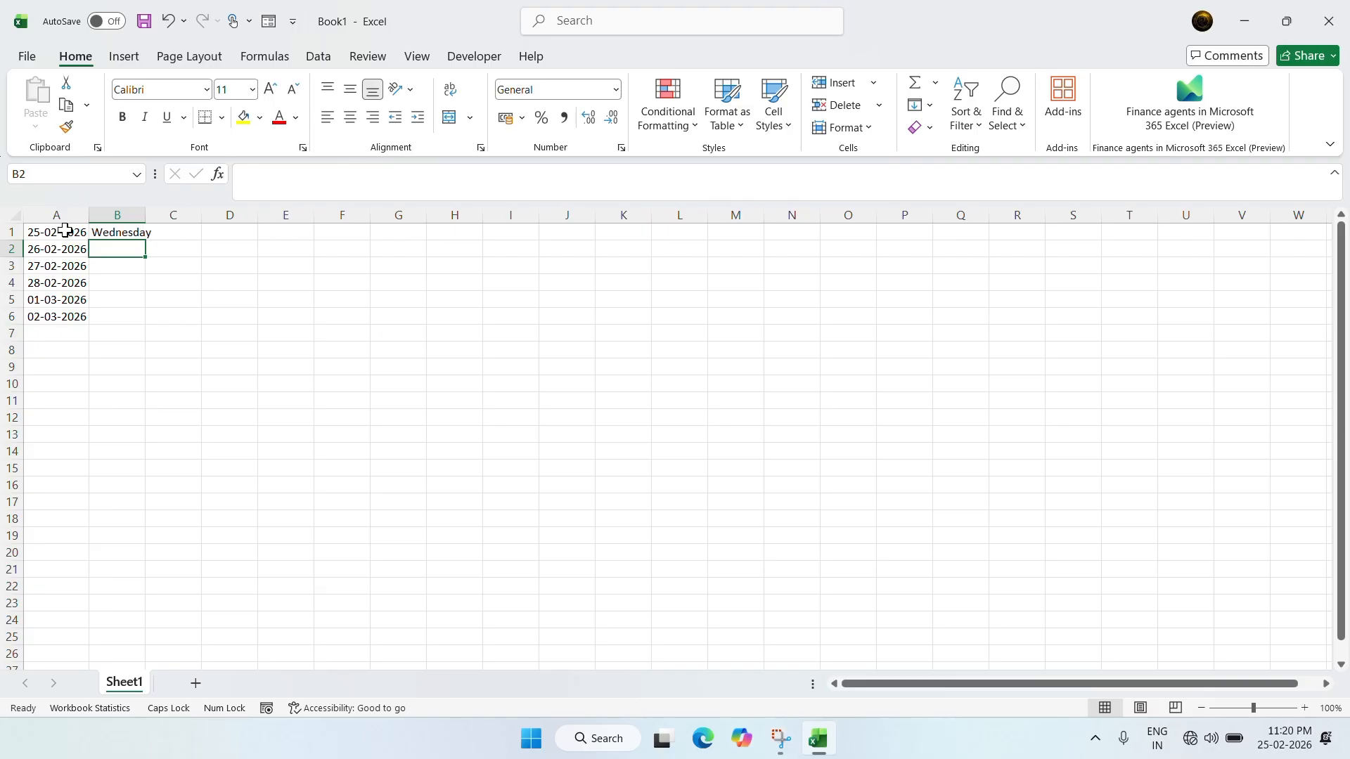
# - Autofit the width of column B and fill the weekday formula from B1 down to B6
pyautogui.doubleClick(145, 214)
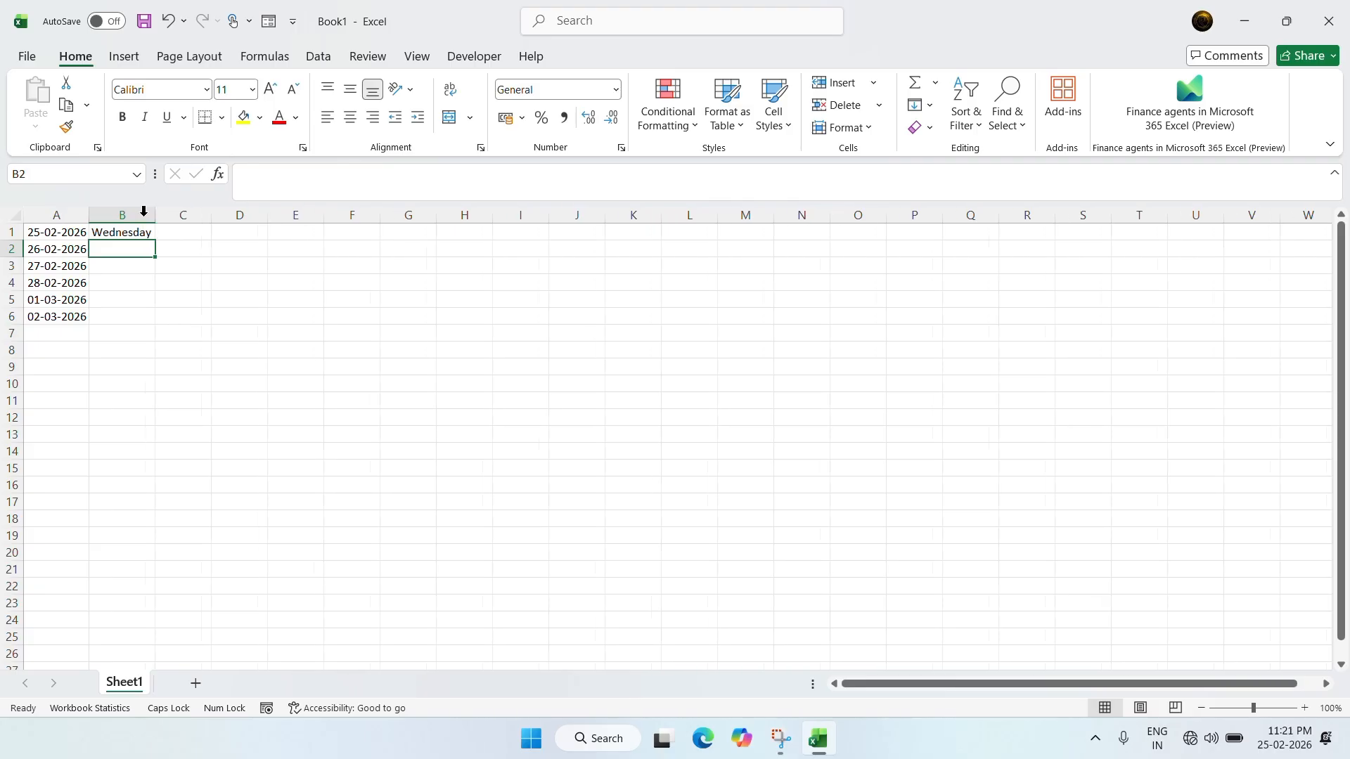
pyautogui.click(134, 232)
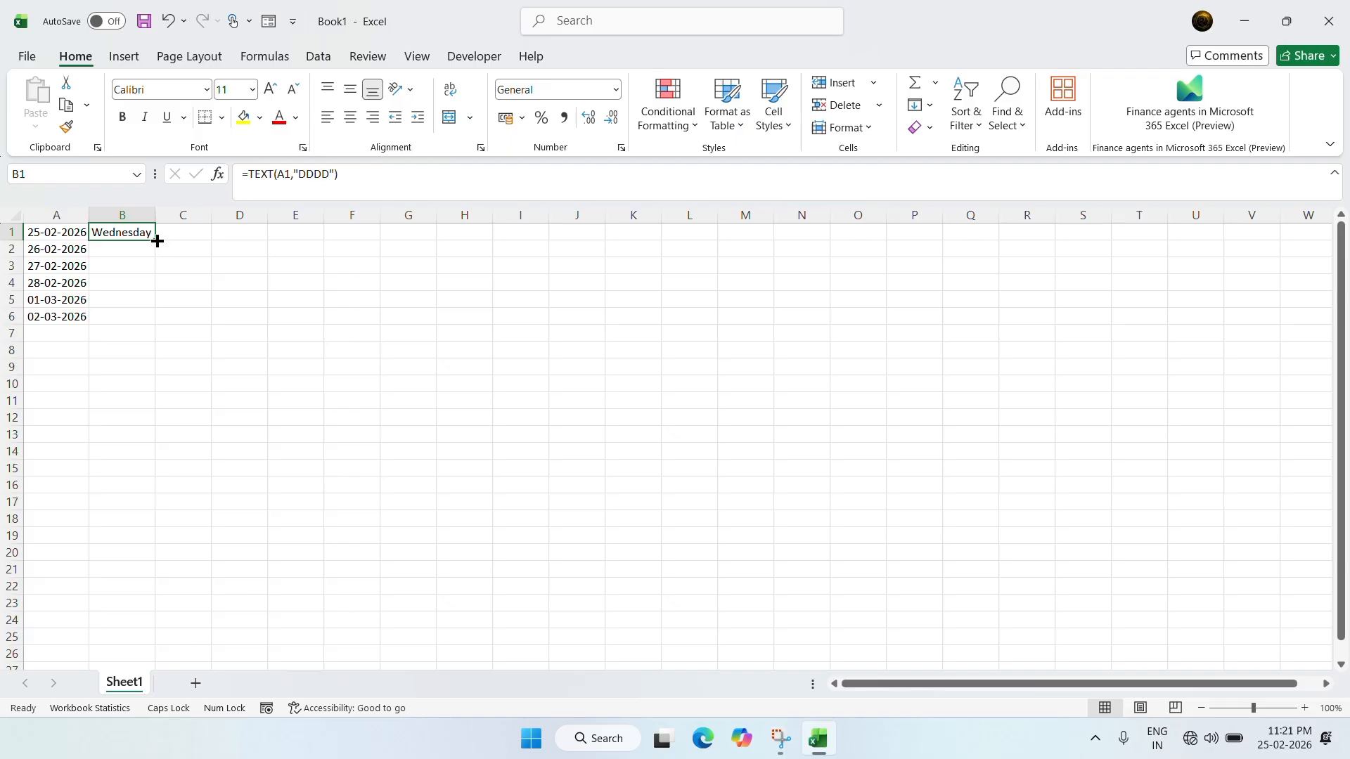
pyautogui.moveTo(158, 241); pyautogui.dragTo(161, 321)
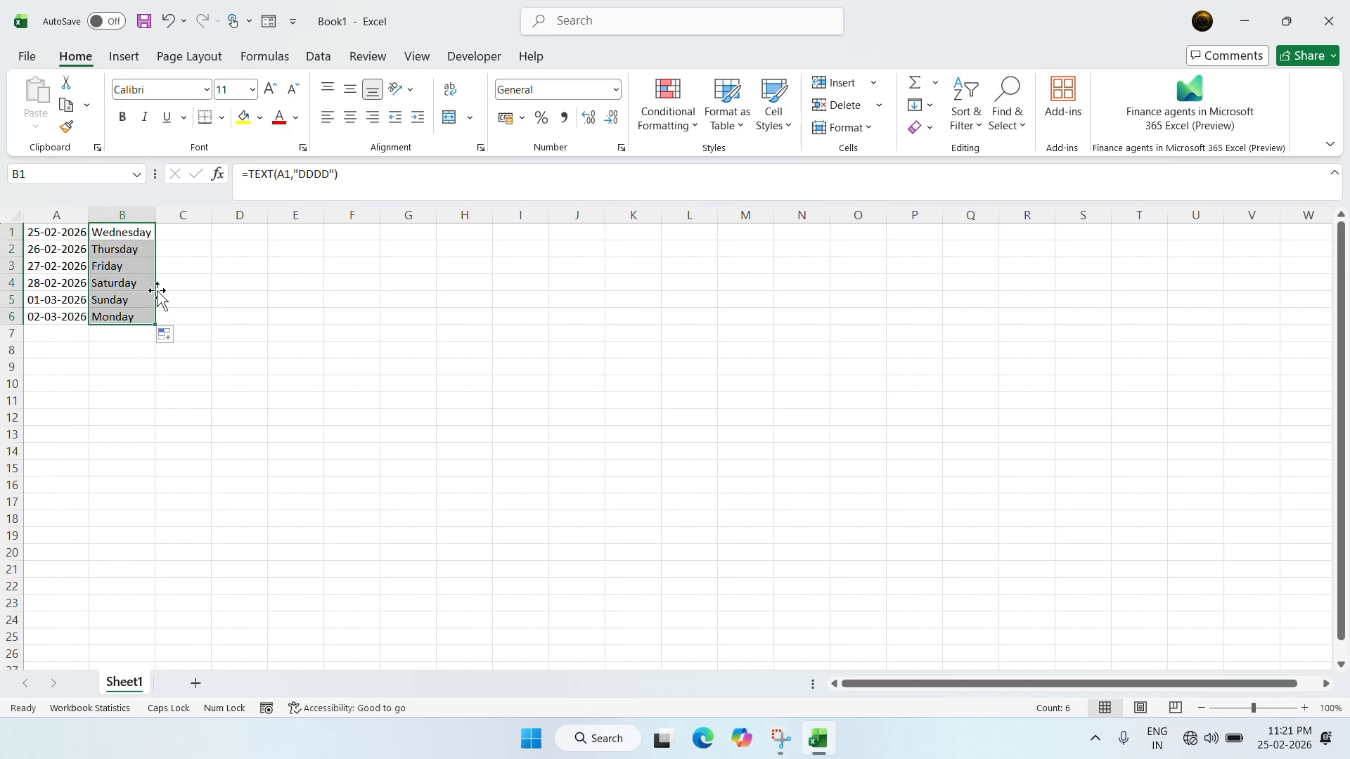
pyautogui.click(141, 243)
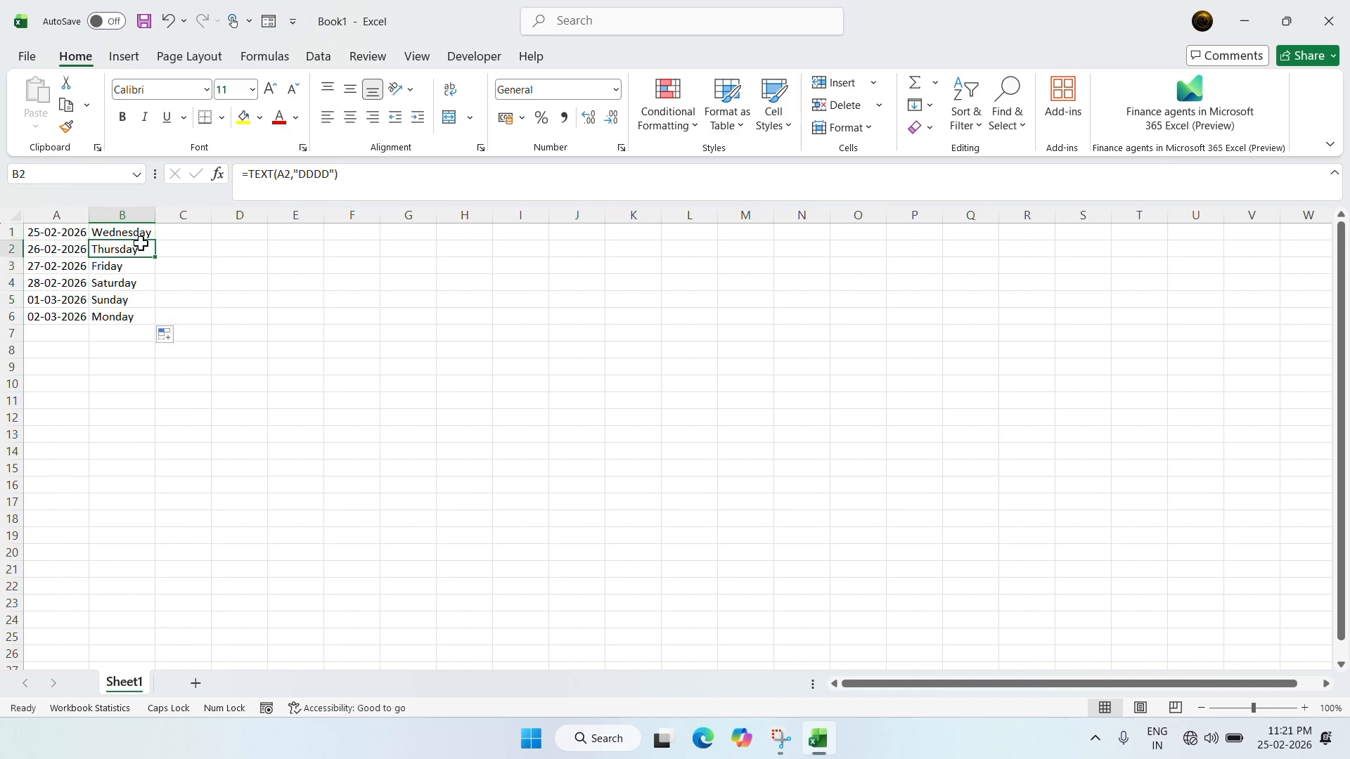
pyautogui.click(131, 265)
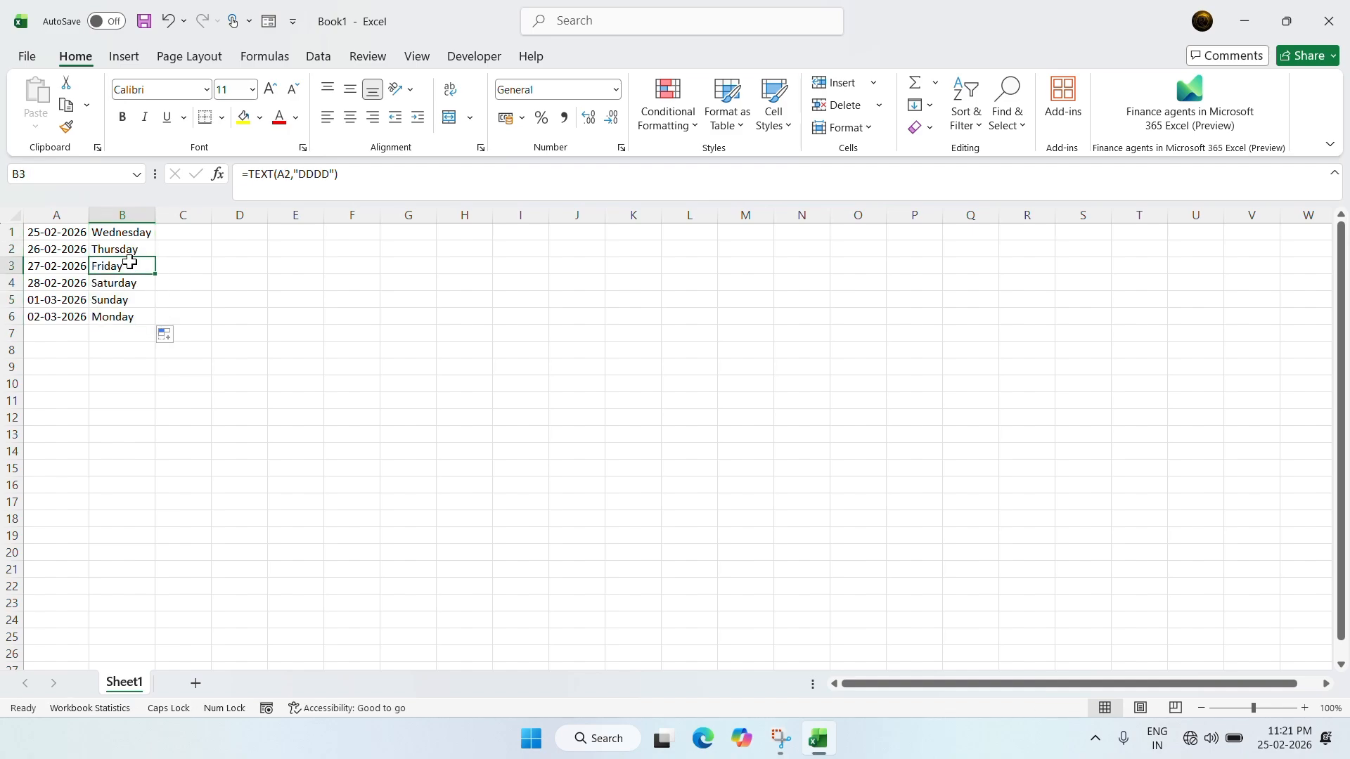
pyautogui.click(53, 265)
pyautogui.click(125, 266)
pyautogui.click(49, 301)
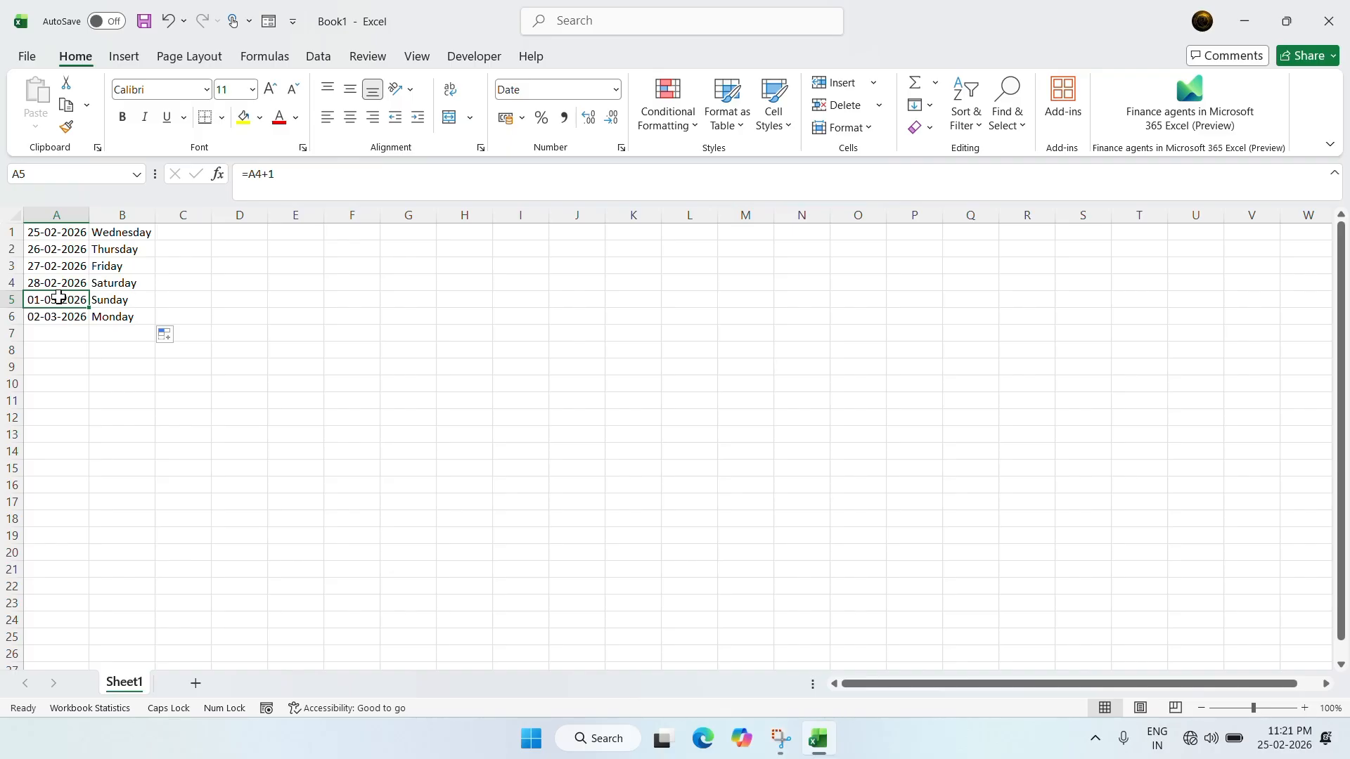
# - Examine the date formulas in column A and the matching TEXT weekday formulas in column B
pyautogui.click(112, 301)
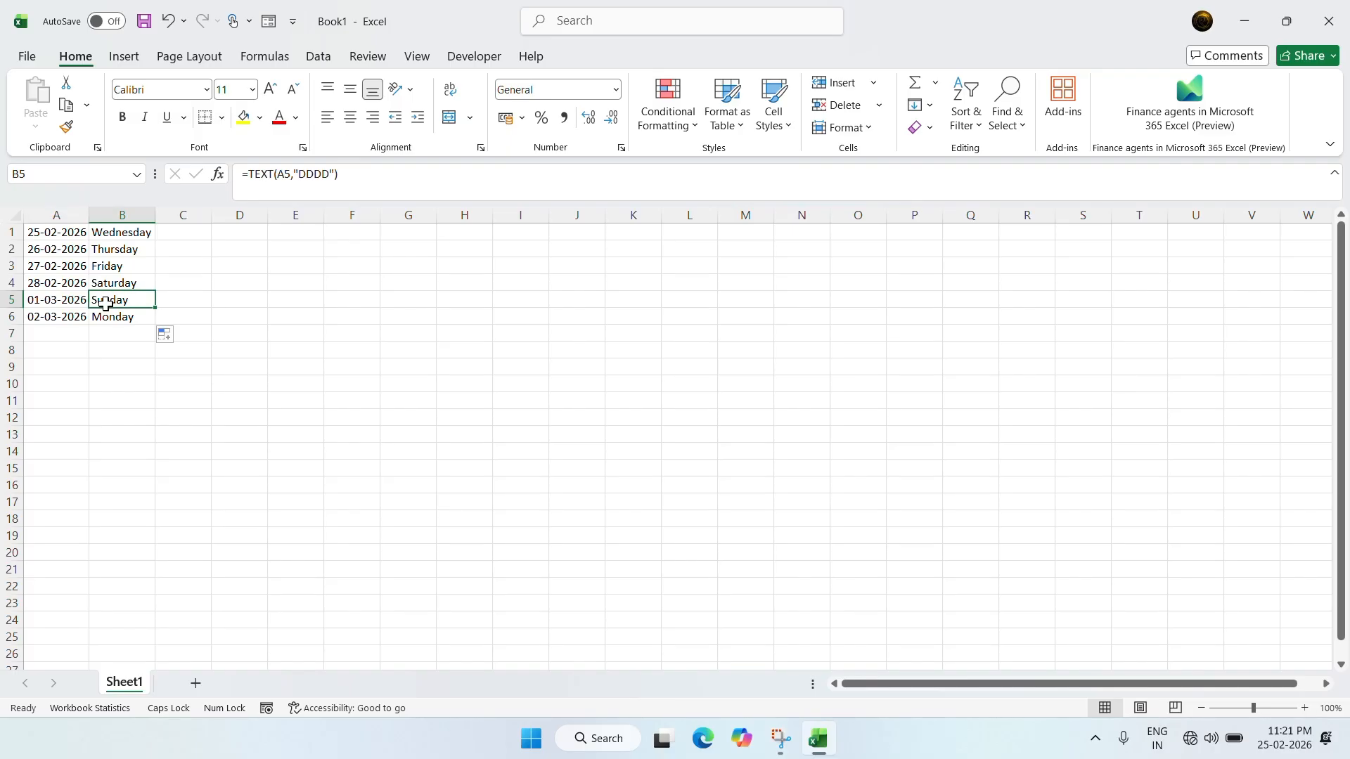
pyautogui.click(41, 320)
pyautogui.click(135, 313)
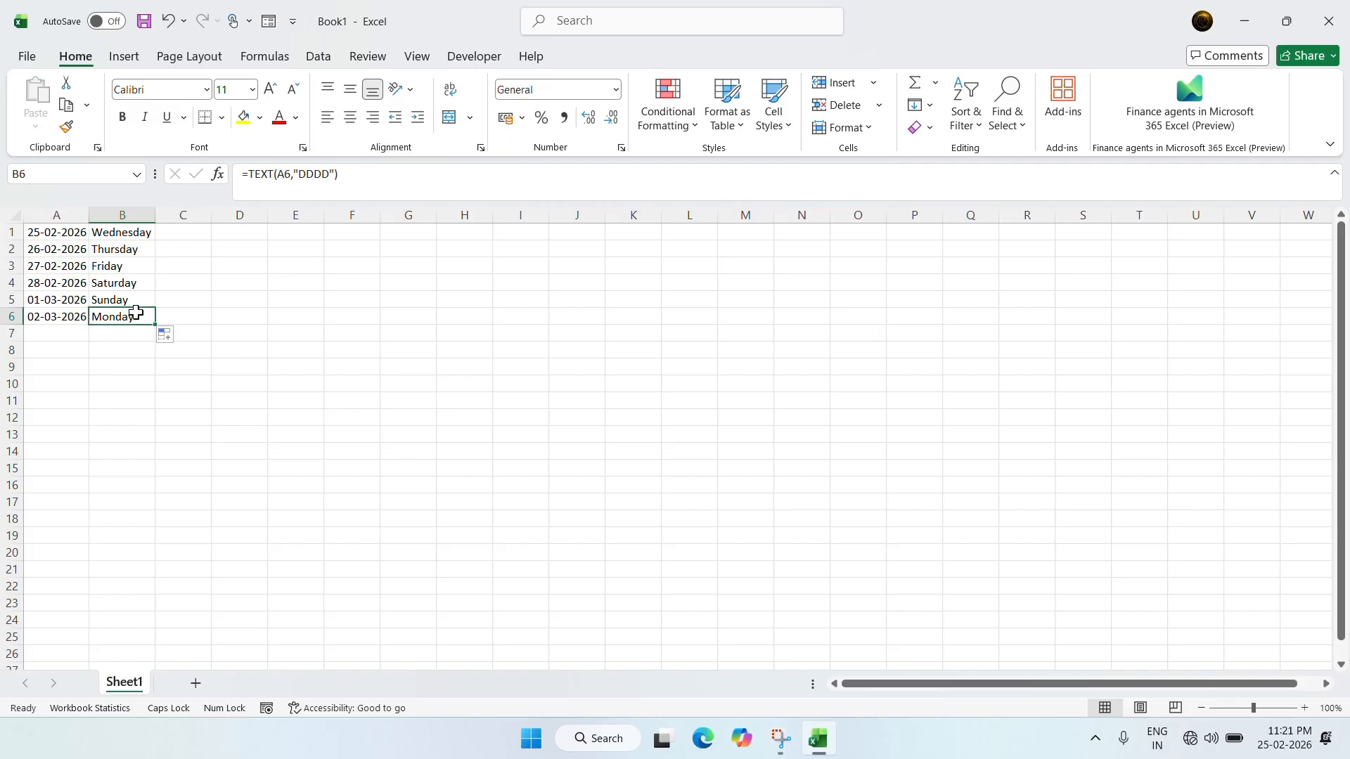
pyautogui.click(145, 235)
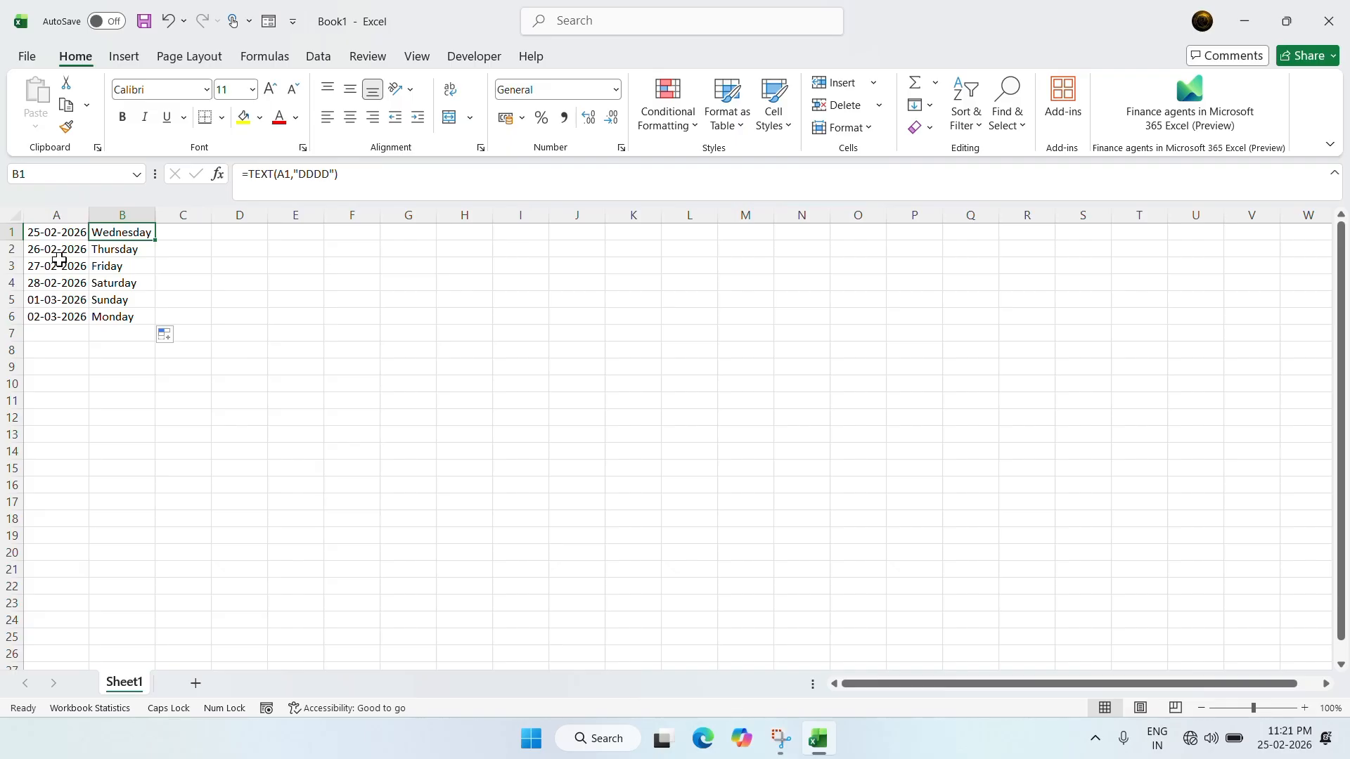
pyautogui.click(52, 234)
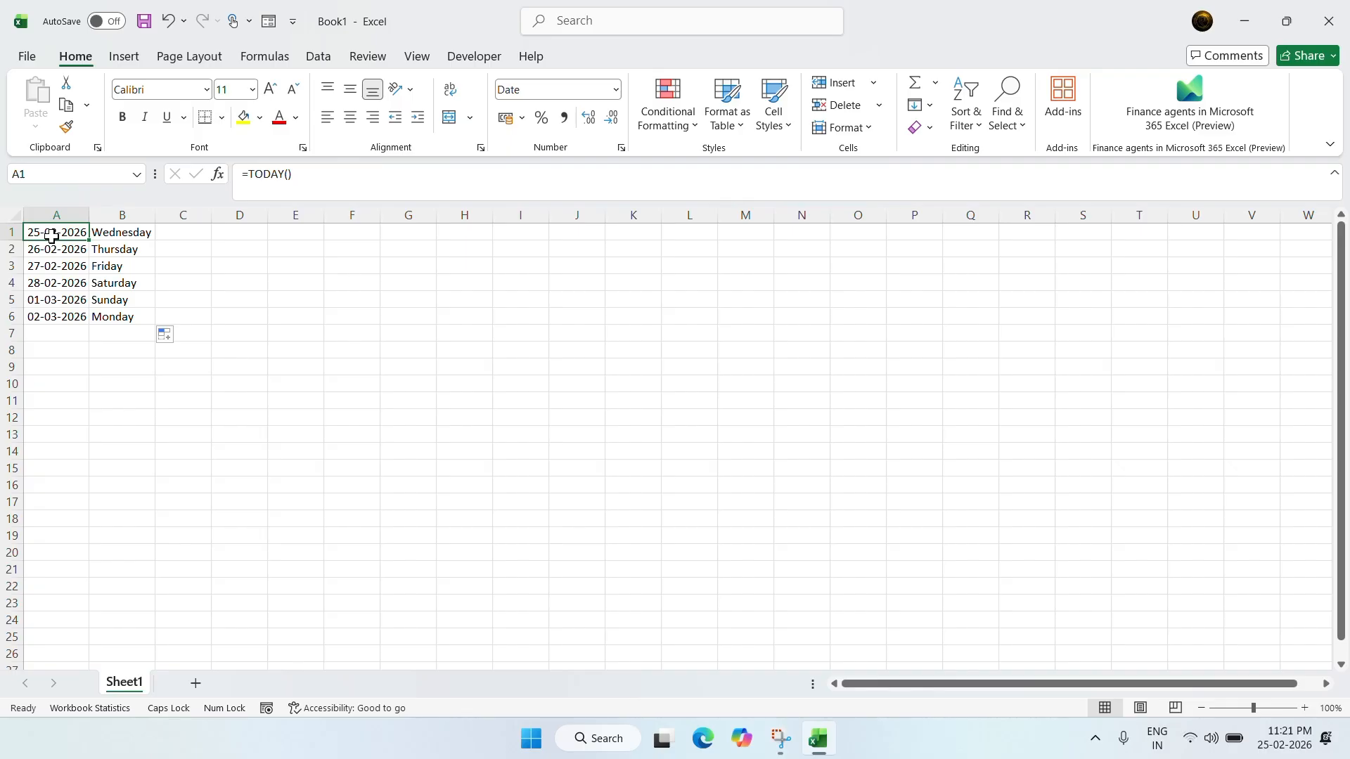
pyautogui.click(72, 250)
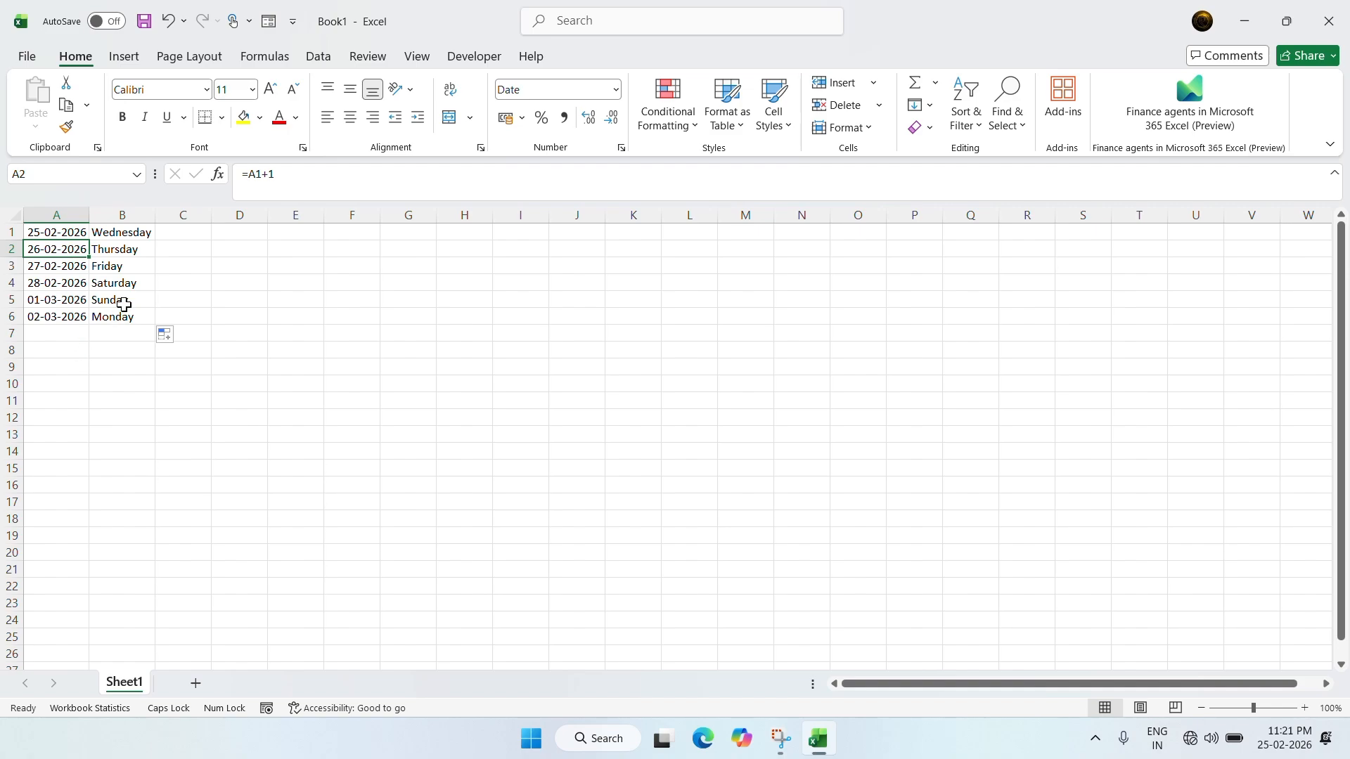
pyautogui.click(132, 234)
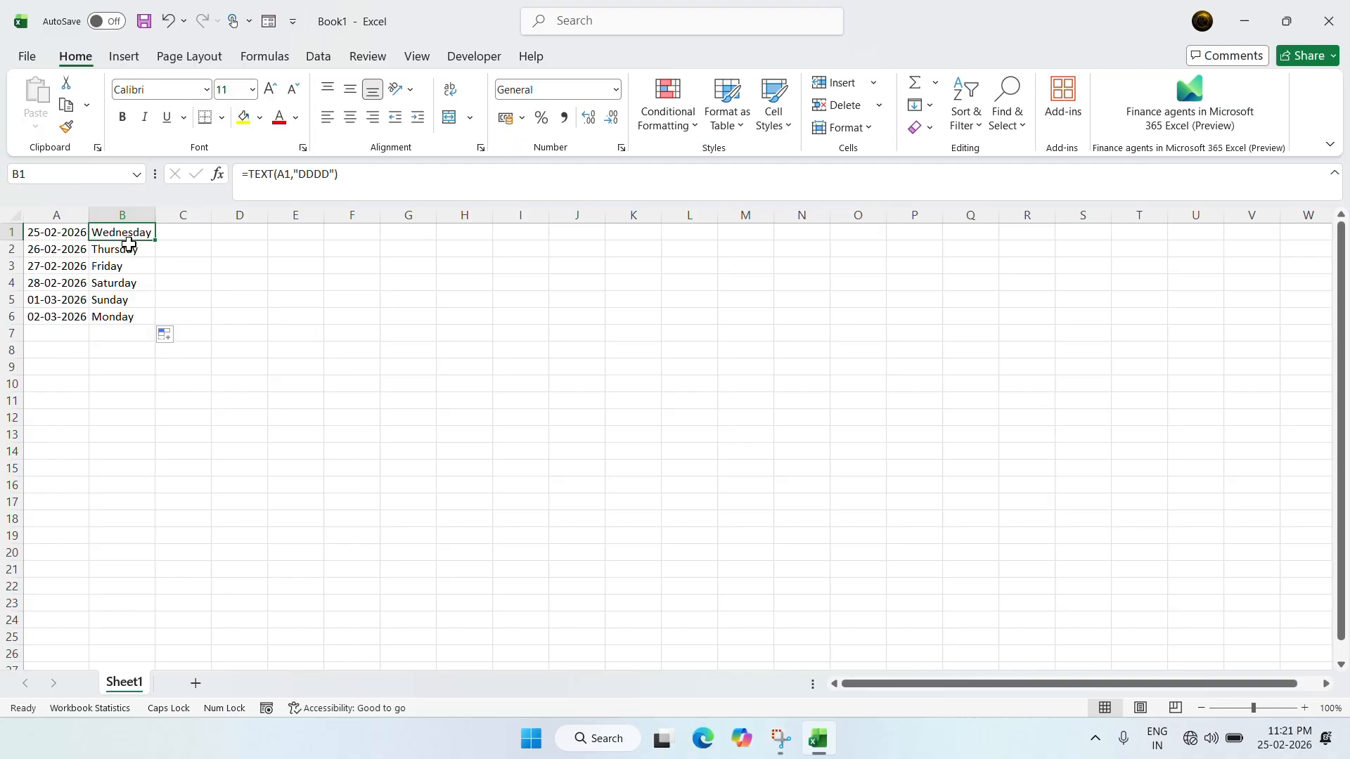
pyautogui.click(59, 231)
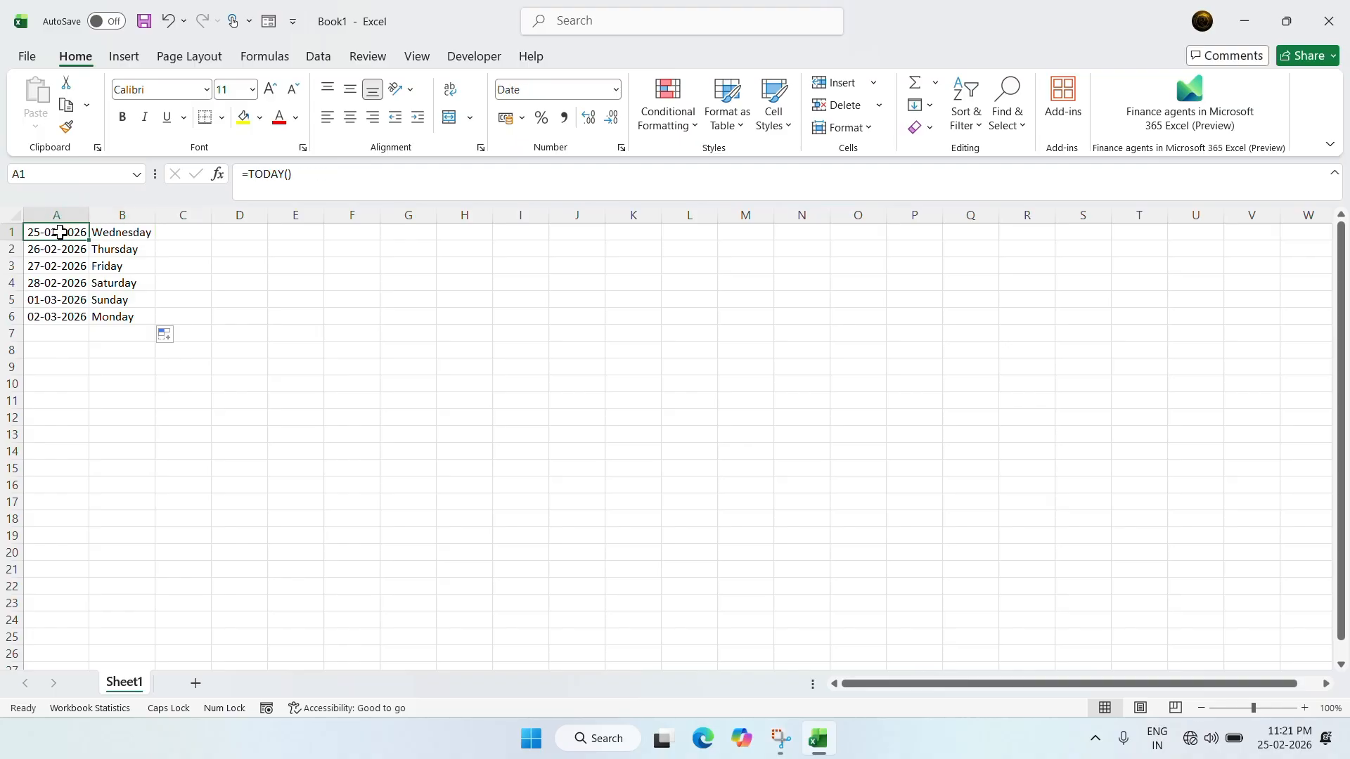
pyautogui.click(118, 232)
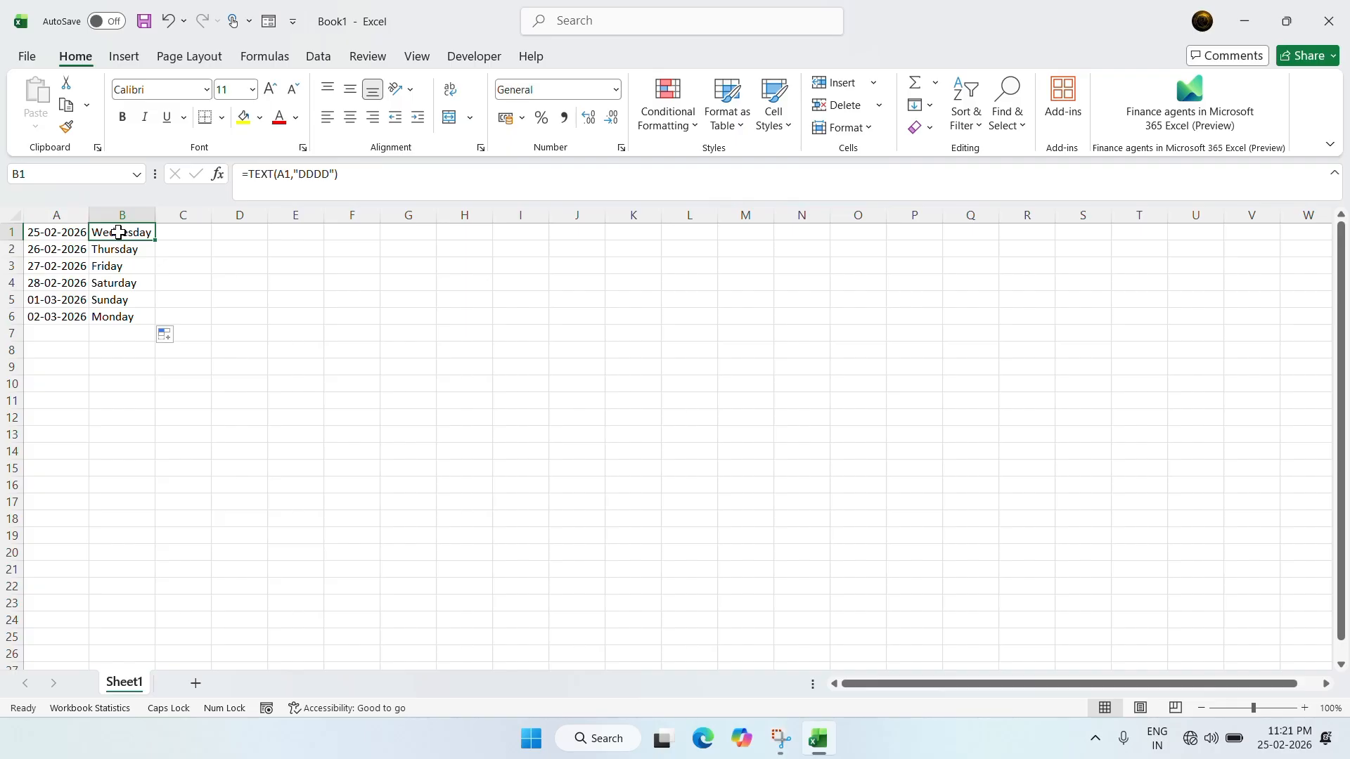
pyautogui.click(64, 234)
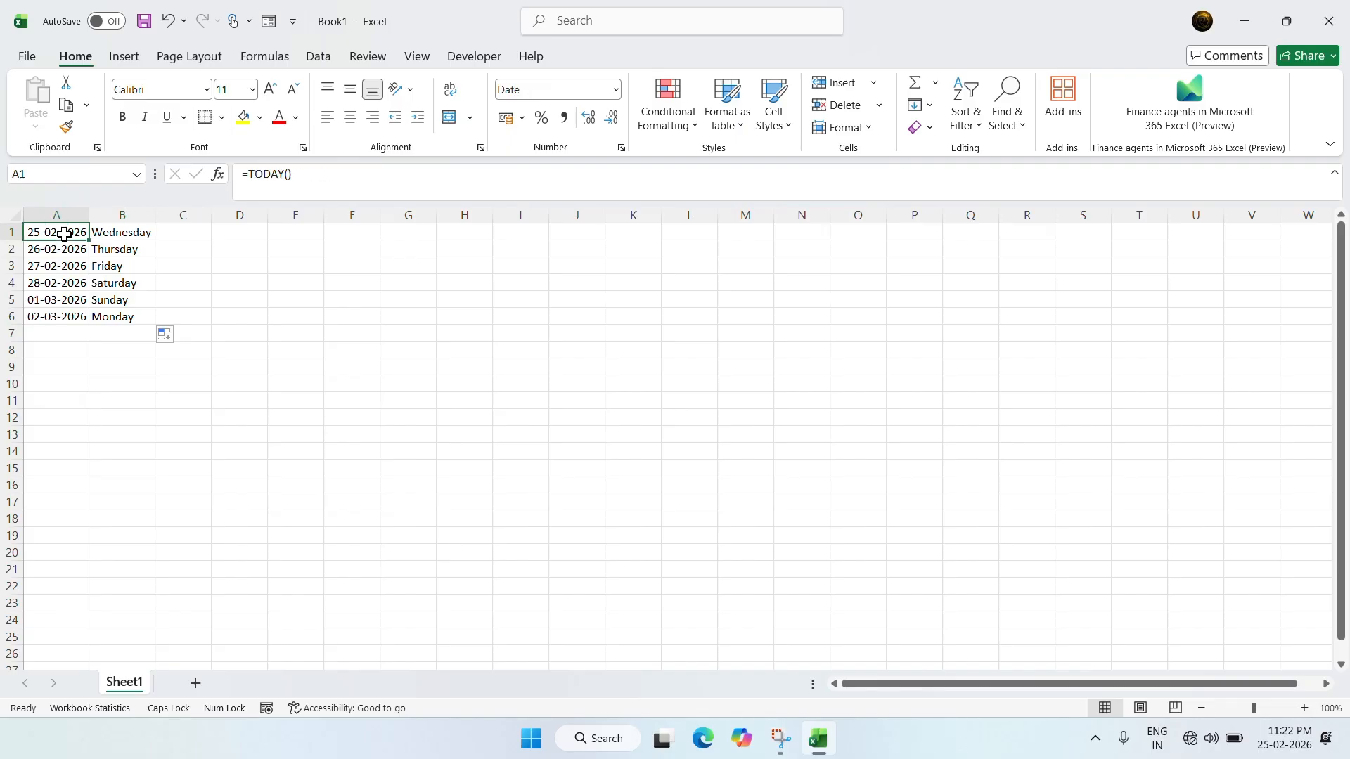
pyautogui.click(130, 229)
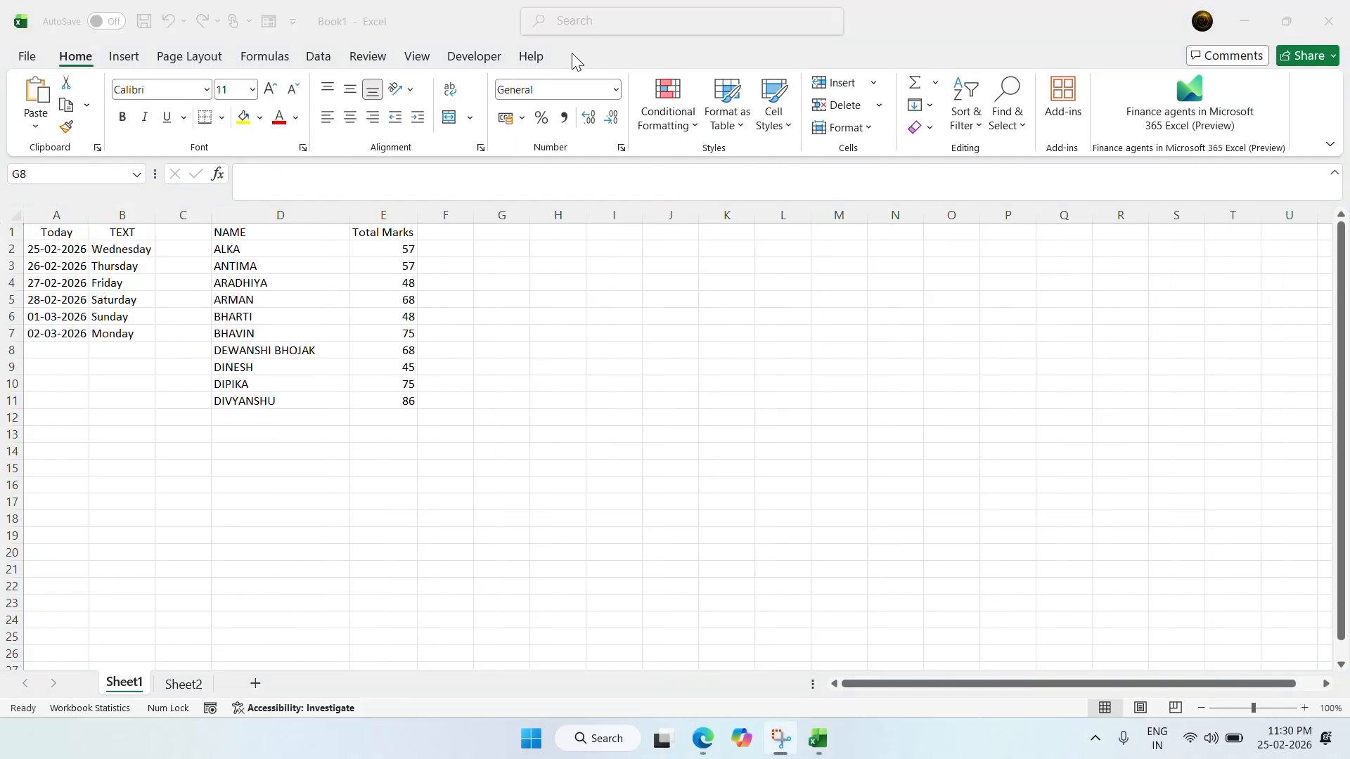
# - Enter the formula =IF(E2>=50,"Pass","Fail") in cell F2 to grade the first student's total marks
pyautogui.click(450, 247)
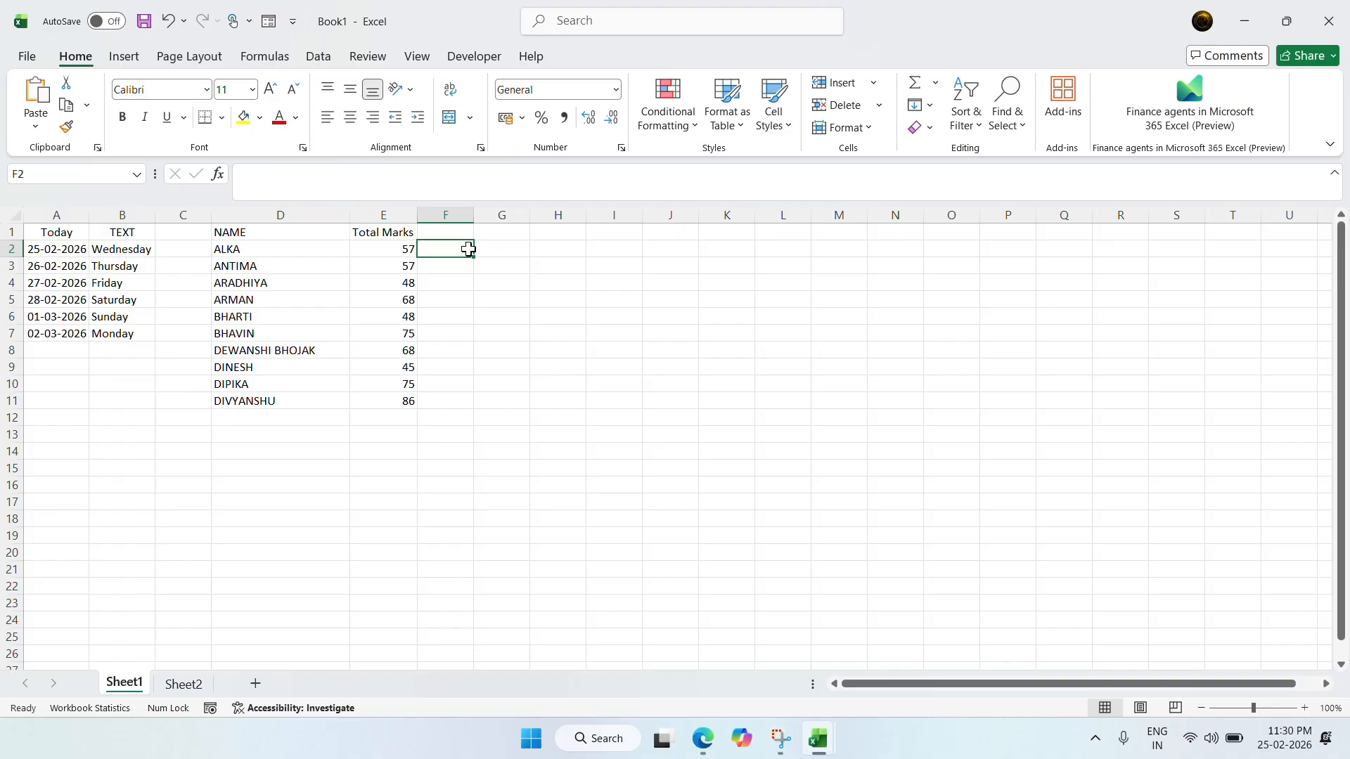
pyautogui.write('=')
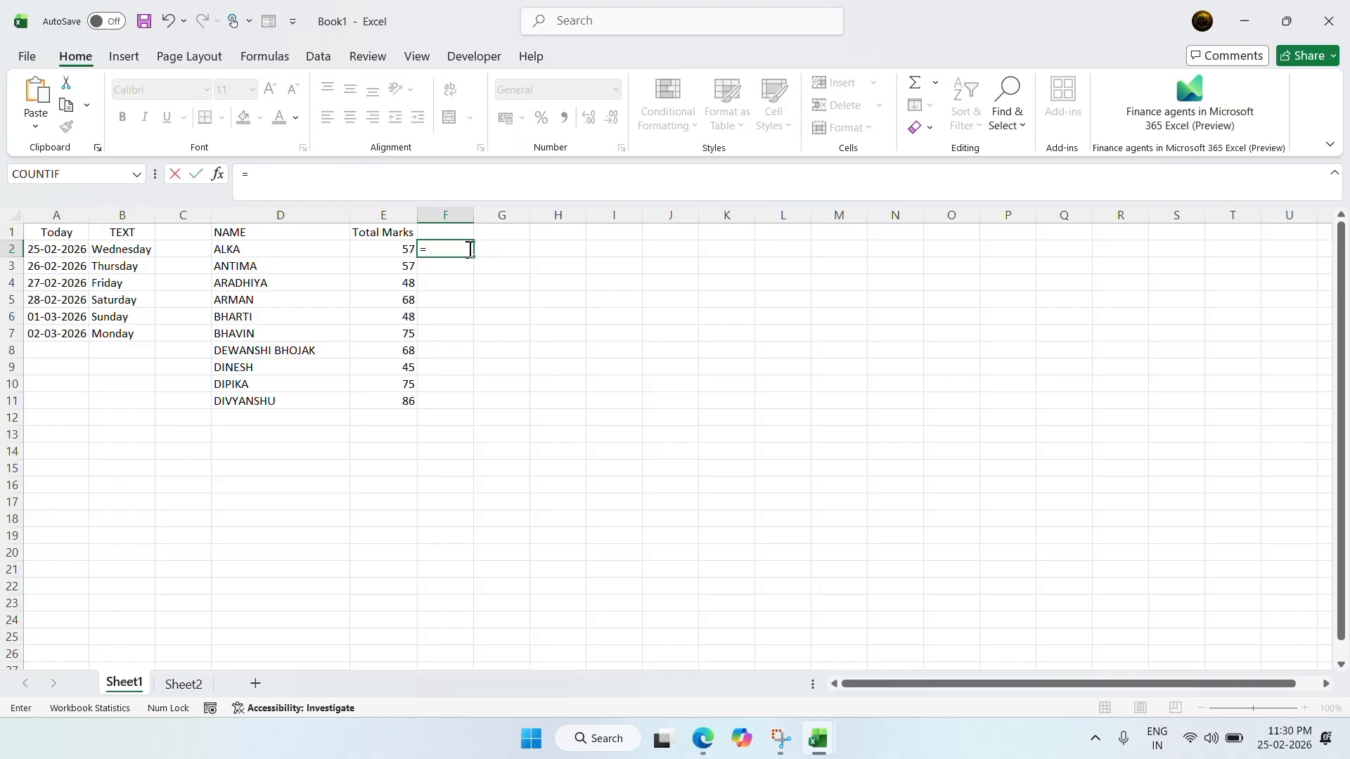
pyautogui.write('if')
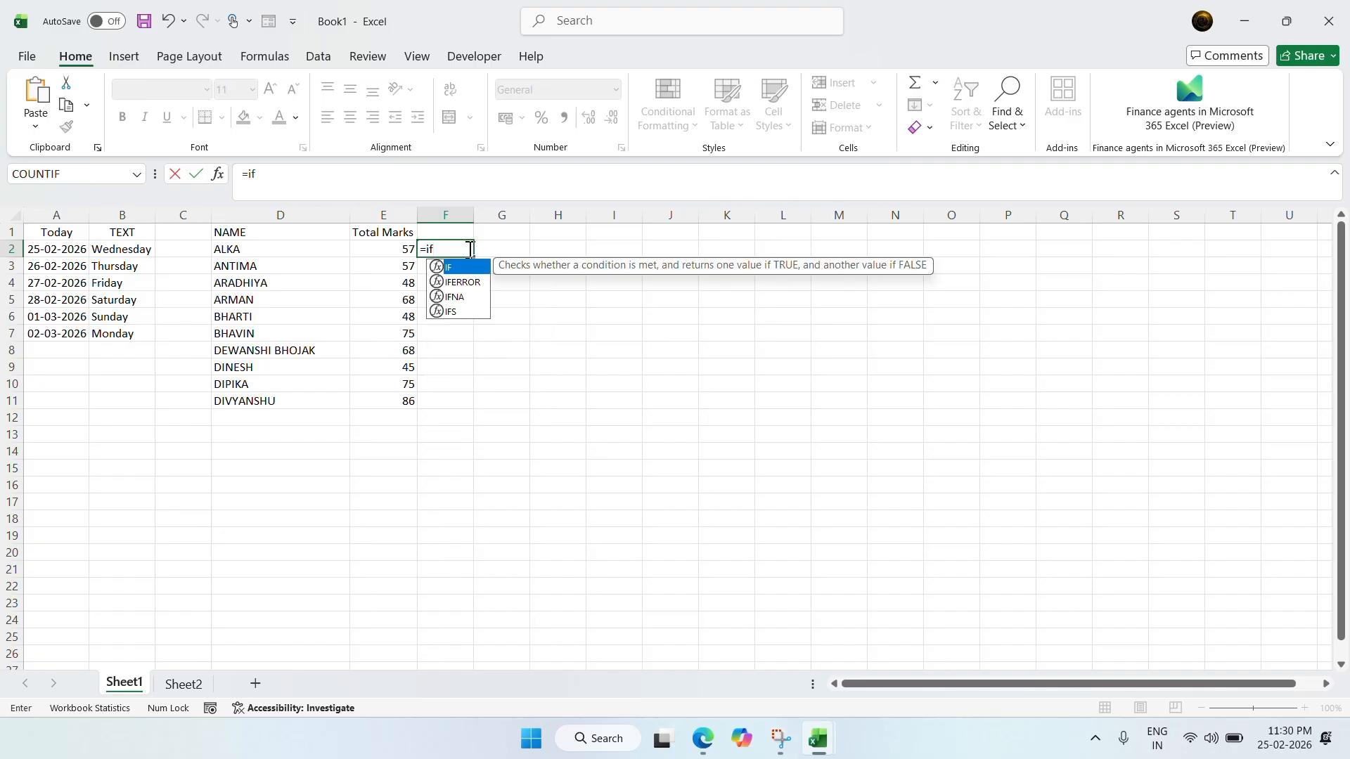
pyautogui.write('(')
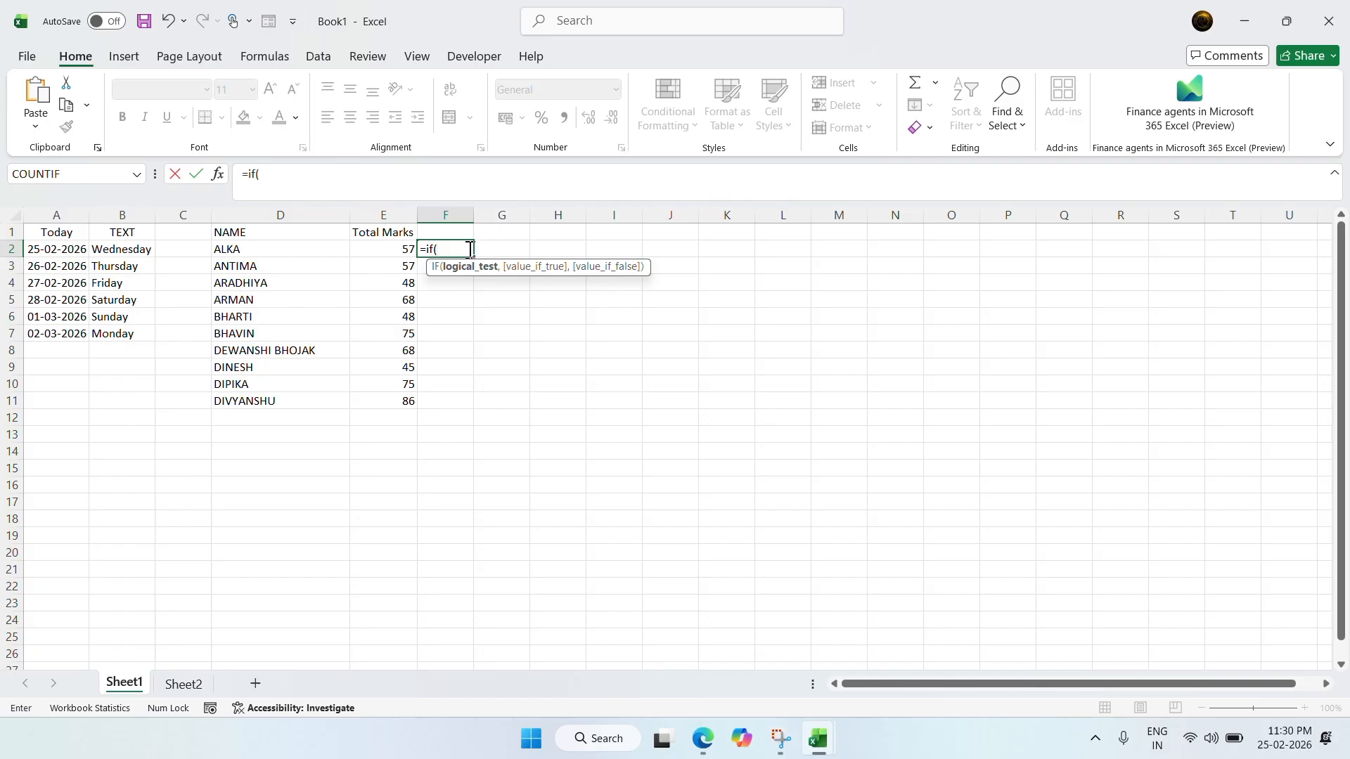
pyautogui.click(394, 250)
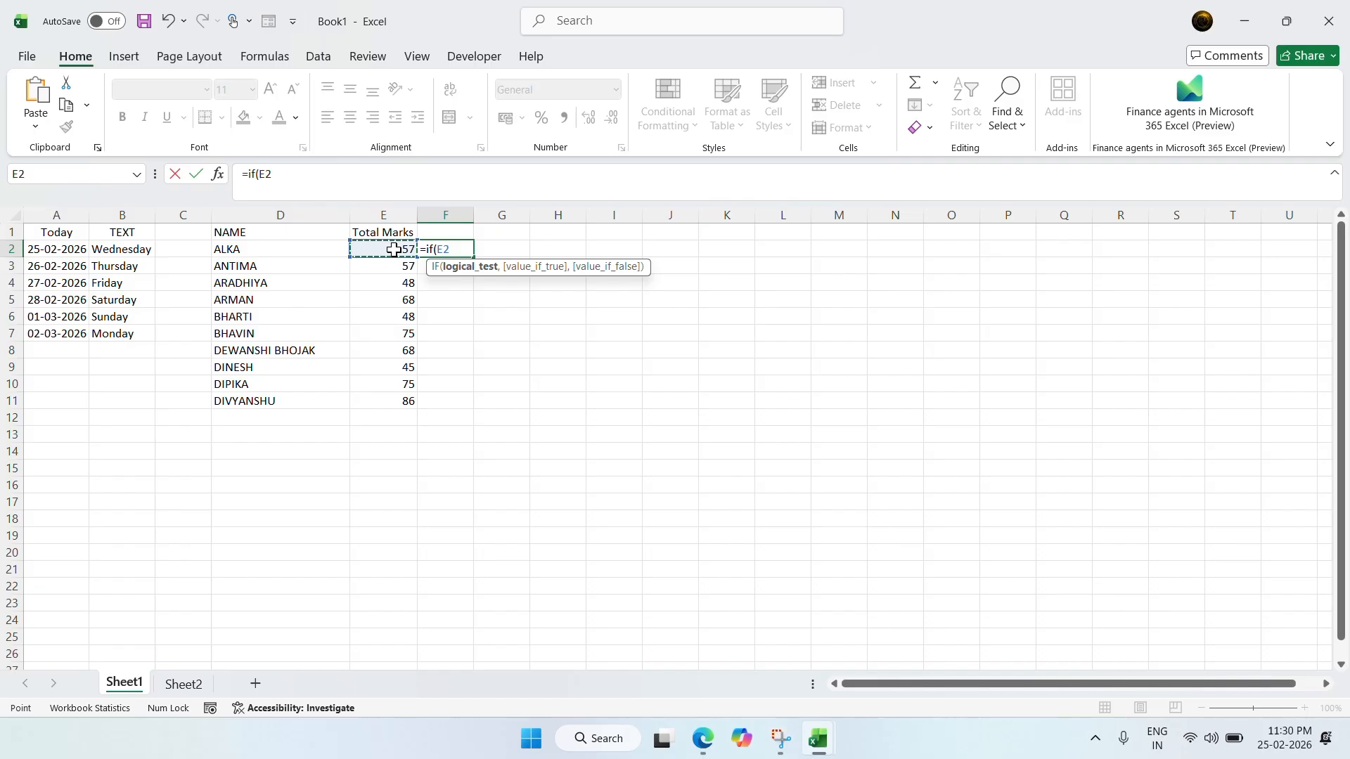
pyautogui.write(',')
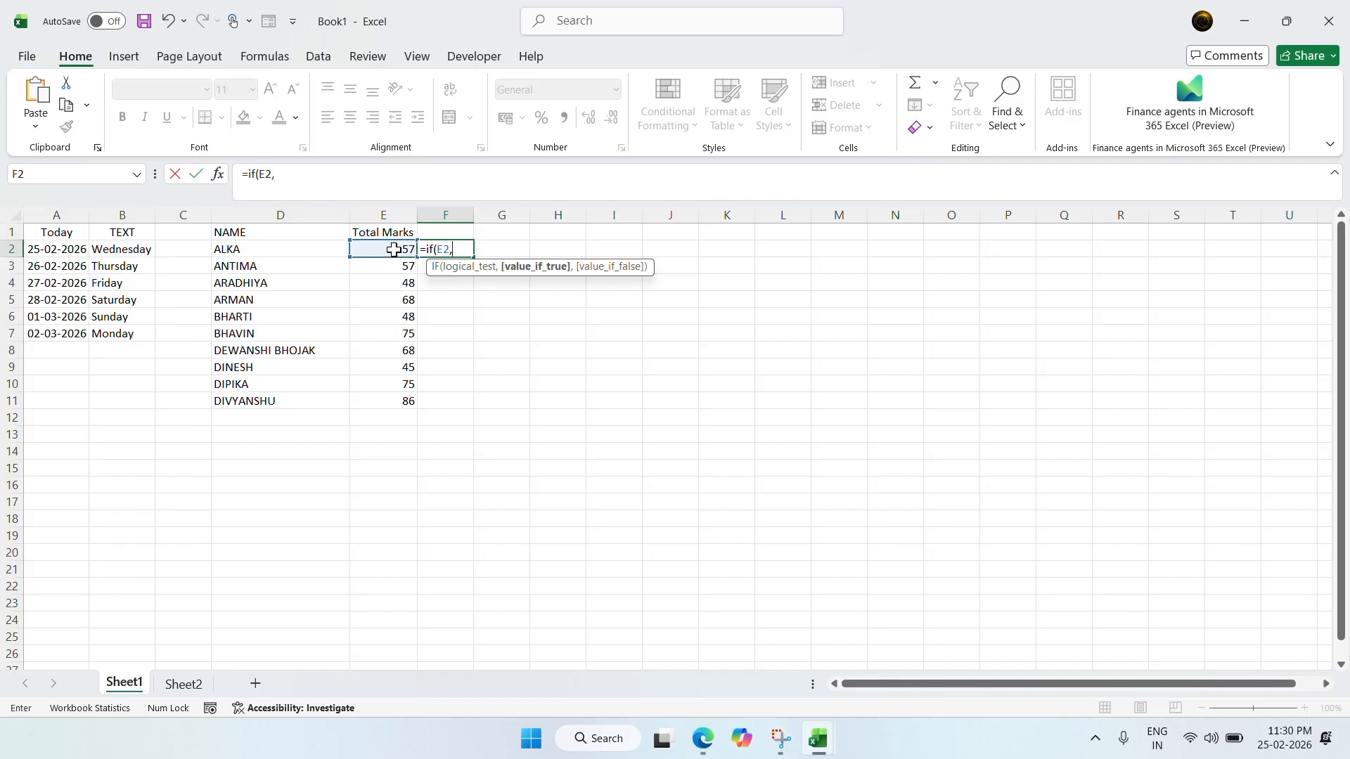
pyautogui.press('BackSpace')
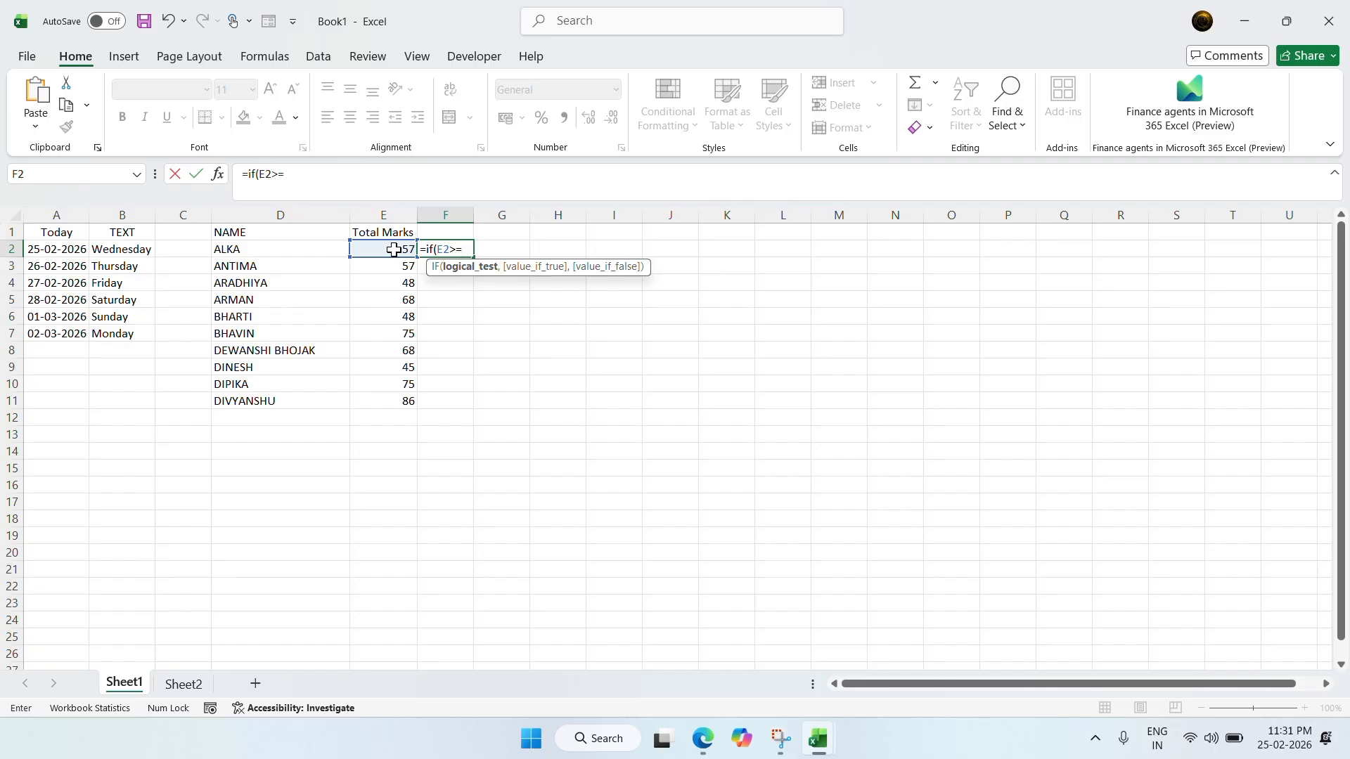
pyautogui.write('50')
pyautogui.write(',')
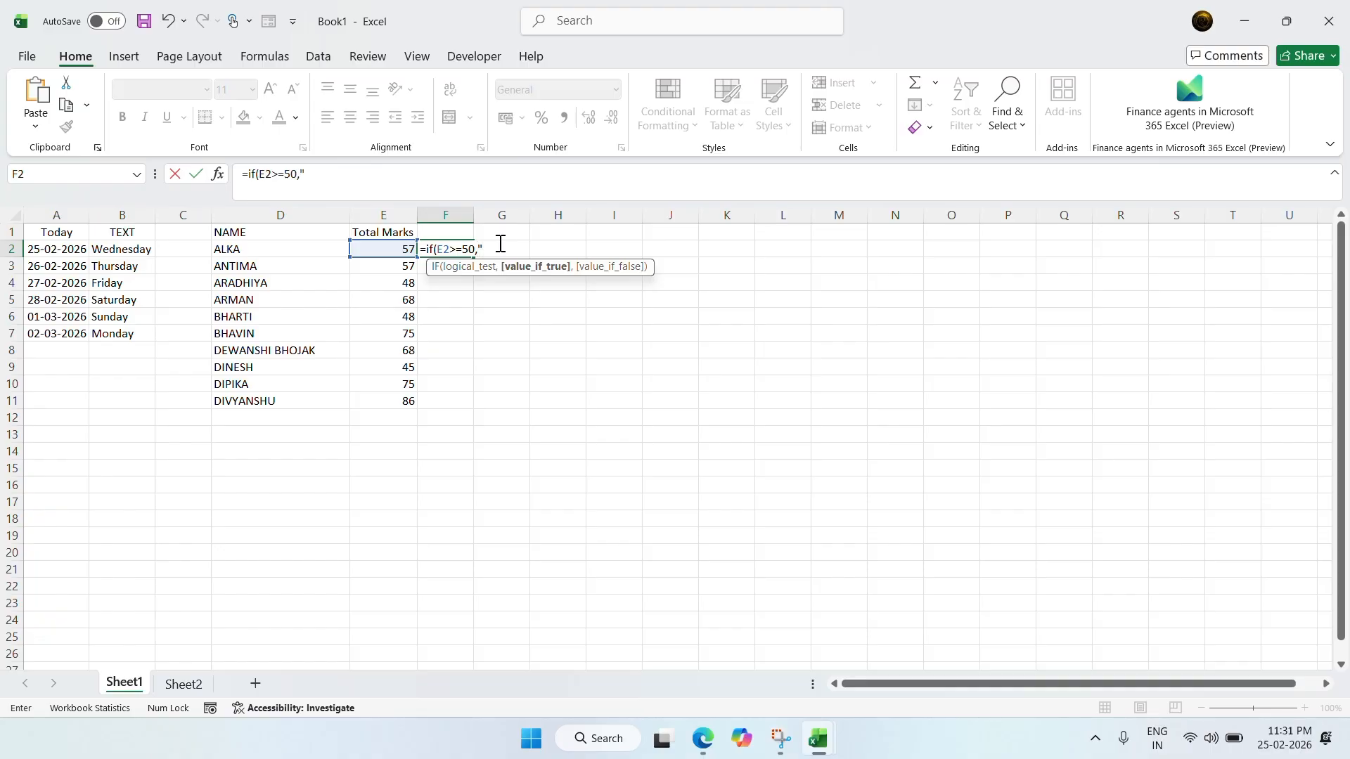
pyautogui.write('Pass",')
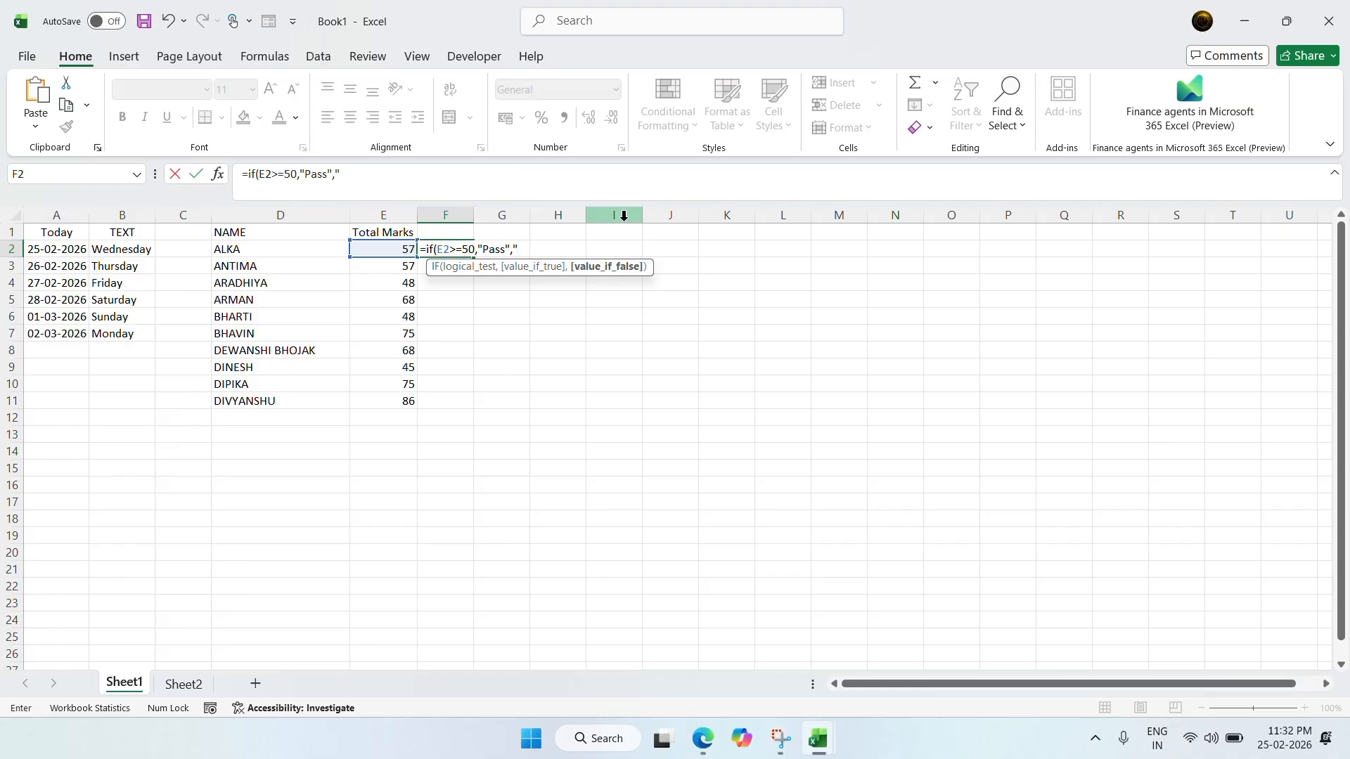
pyautogui.write('ail")')
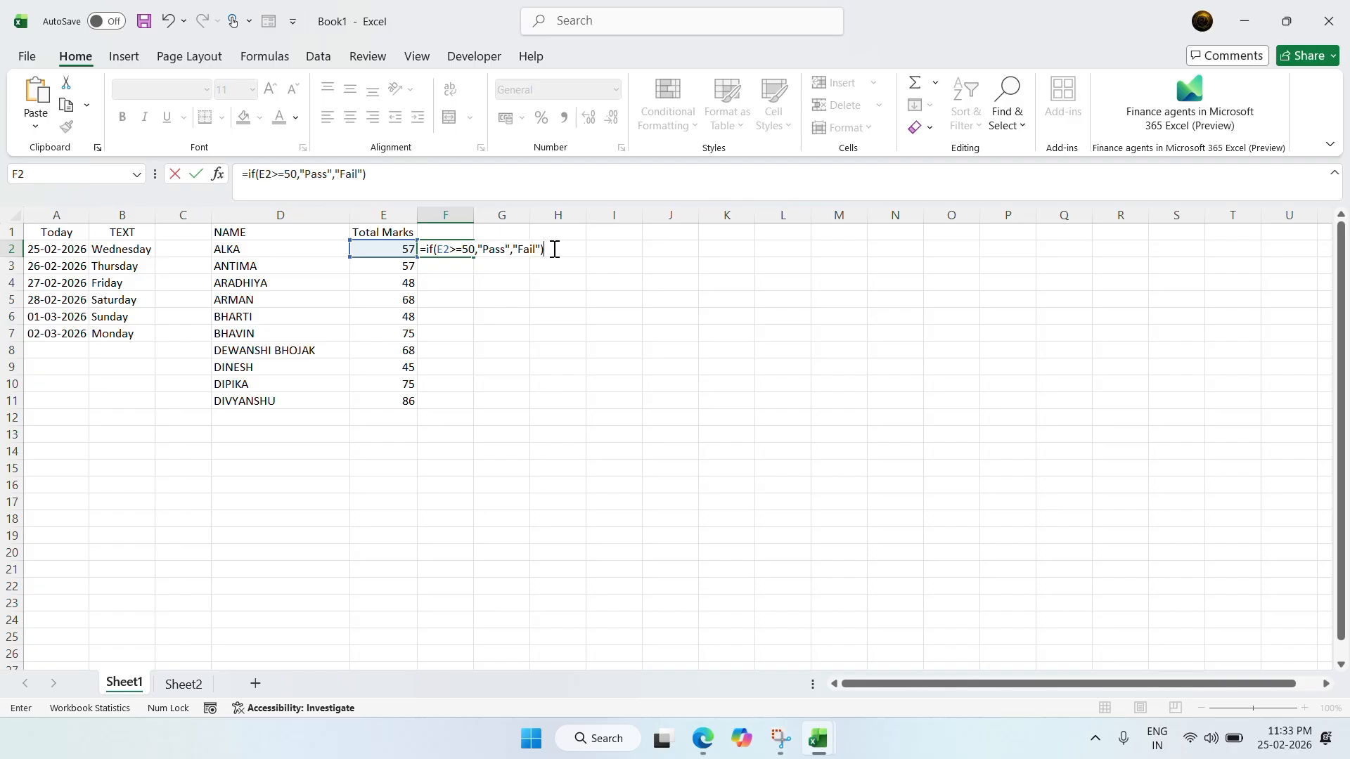
pyautogui.press('Return')
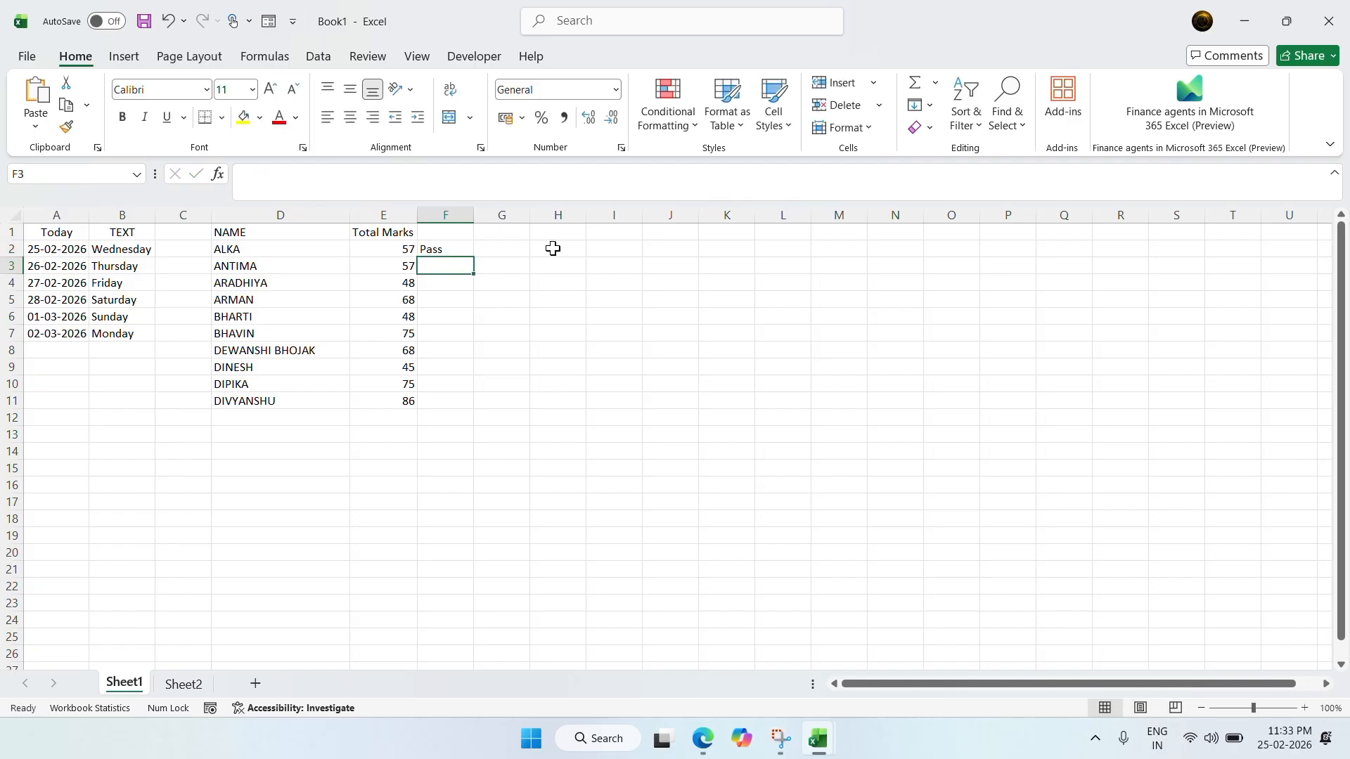
# - Fill the Pass/Fail formula from F2 down to F11 and check the copied formula in F3
pyautogui.click(459, 250)
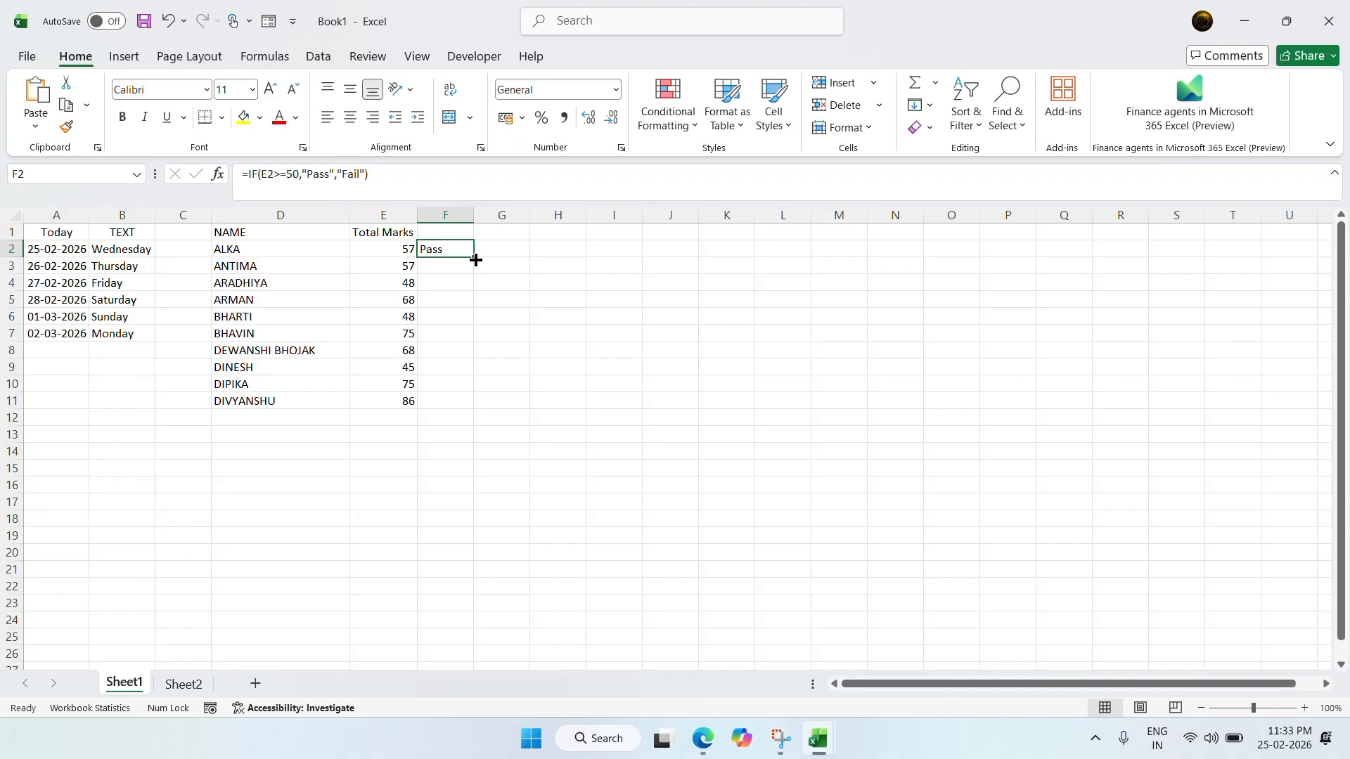
pyautogui.moveTo(477, 260); pyautogui.dragTo(476, 404)
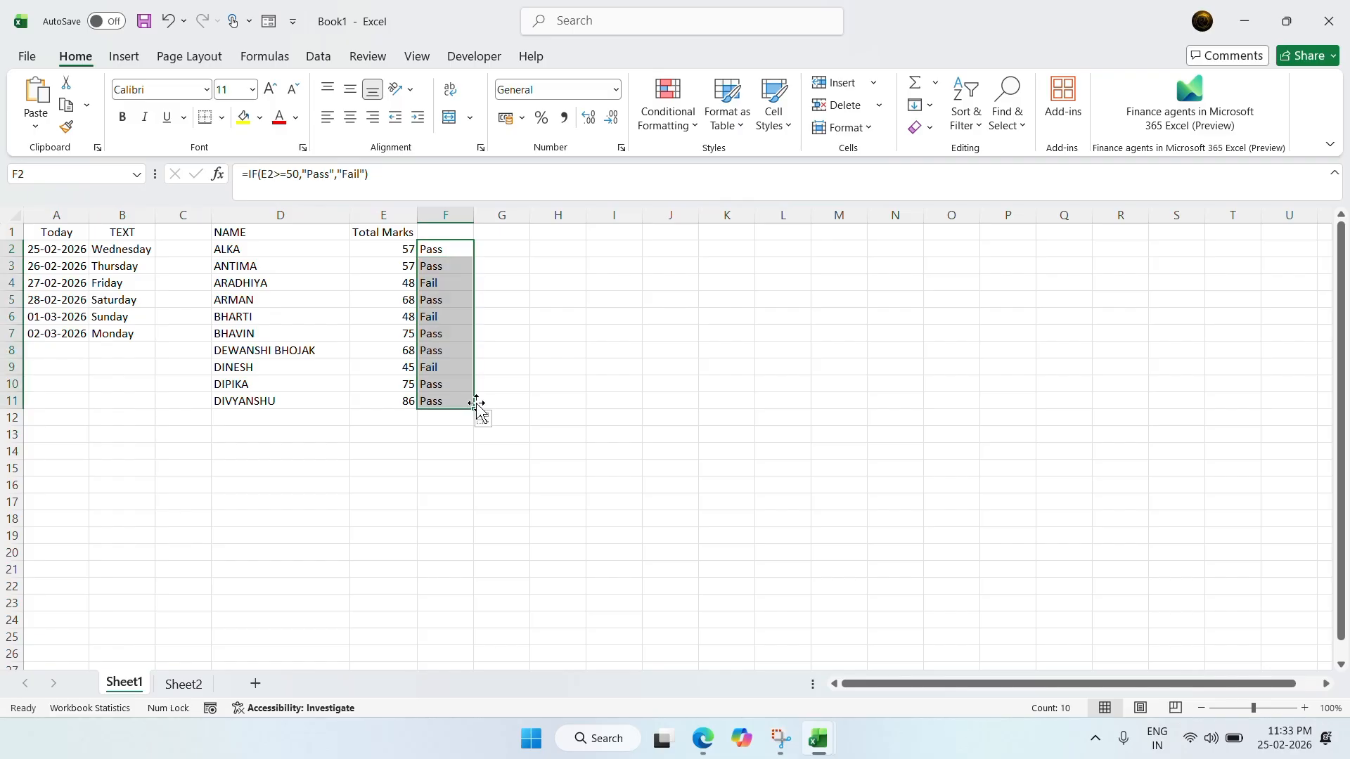
pyautogui.click(440, 251)
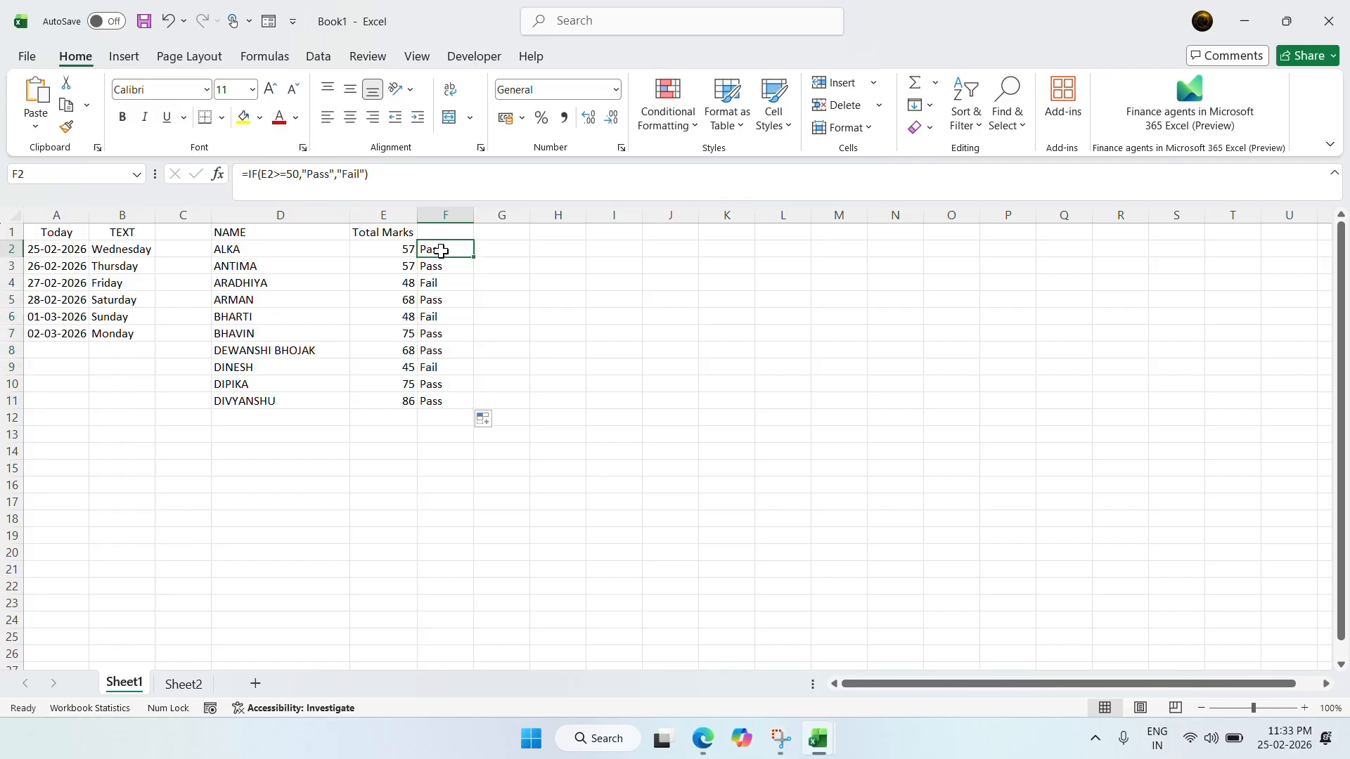
pyautogui.click(448, 261)
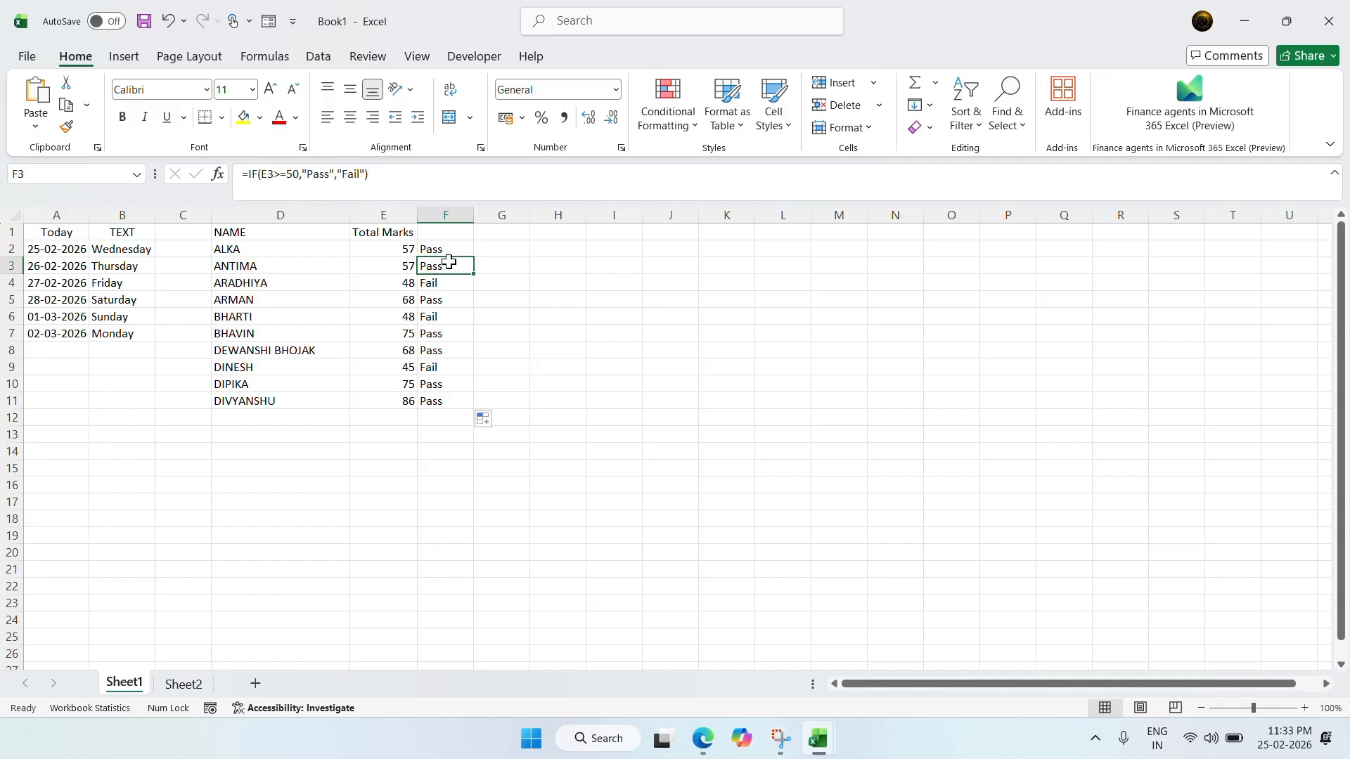
# - Change the total marks in cell E3 to 87
pyautogui.click(407, 248)
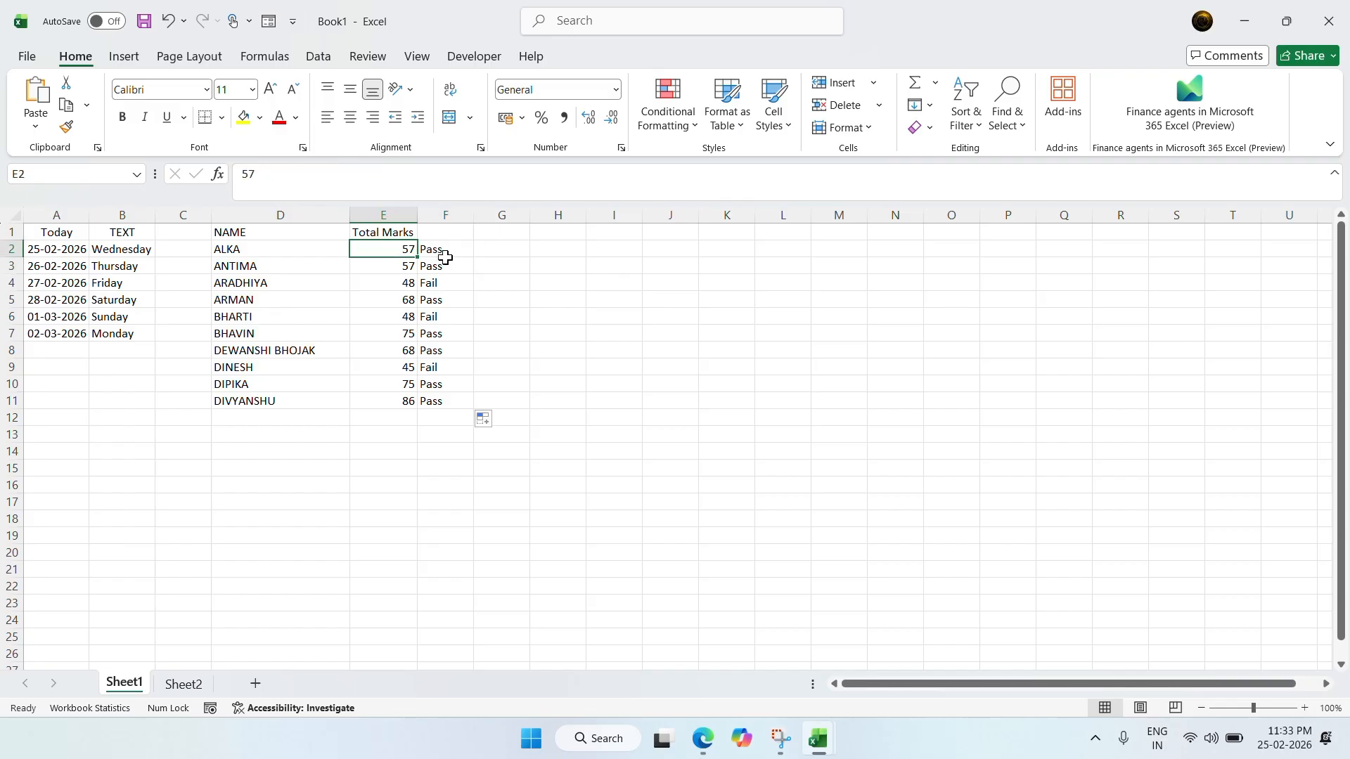
pyautogui.click(403, 269)
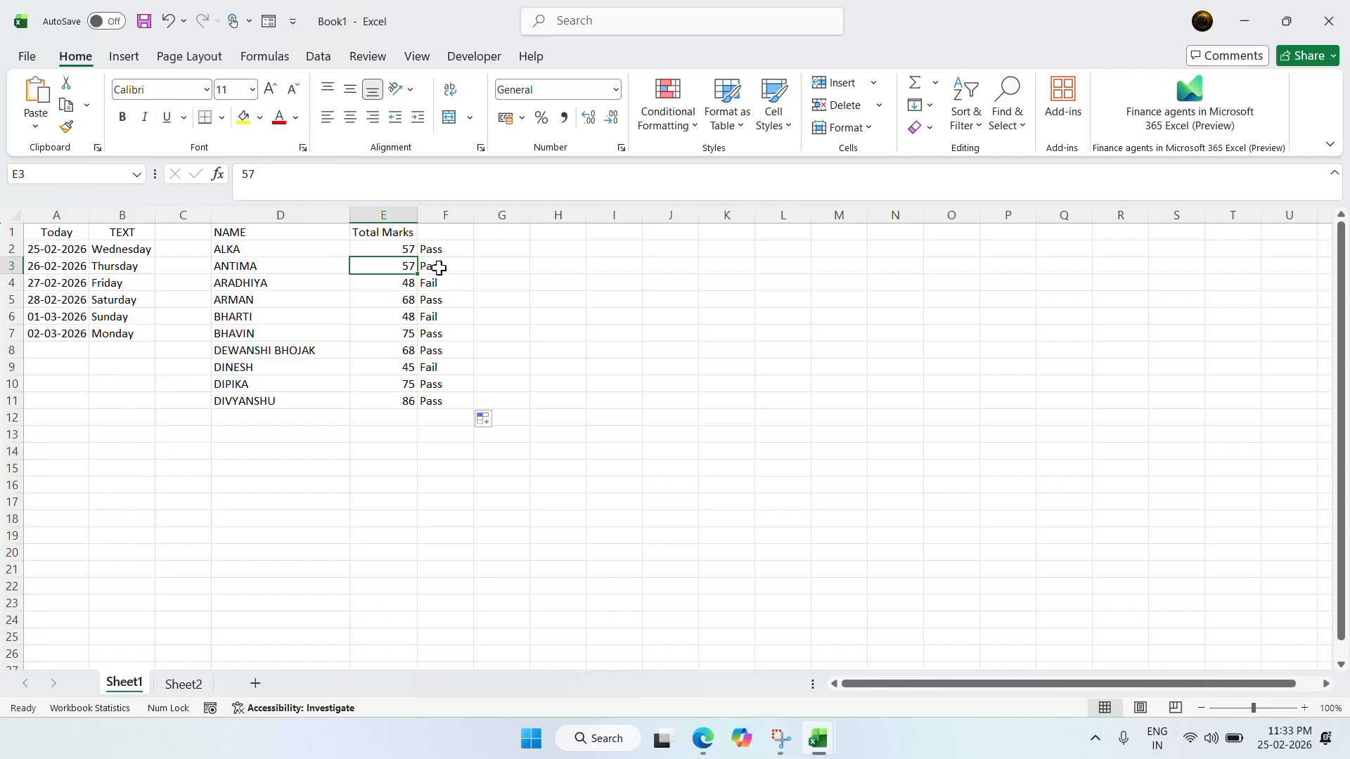
pyautogui.doubleClick(384, 263)
pyautogui.write('86')
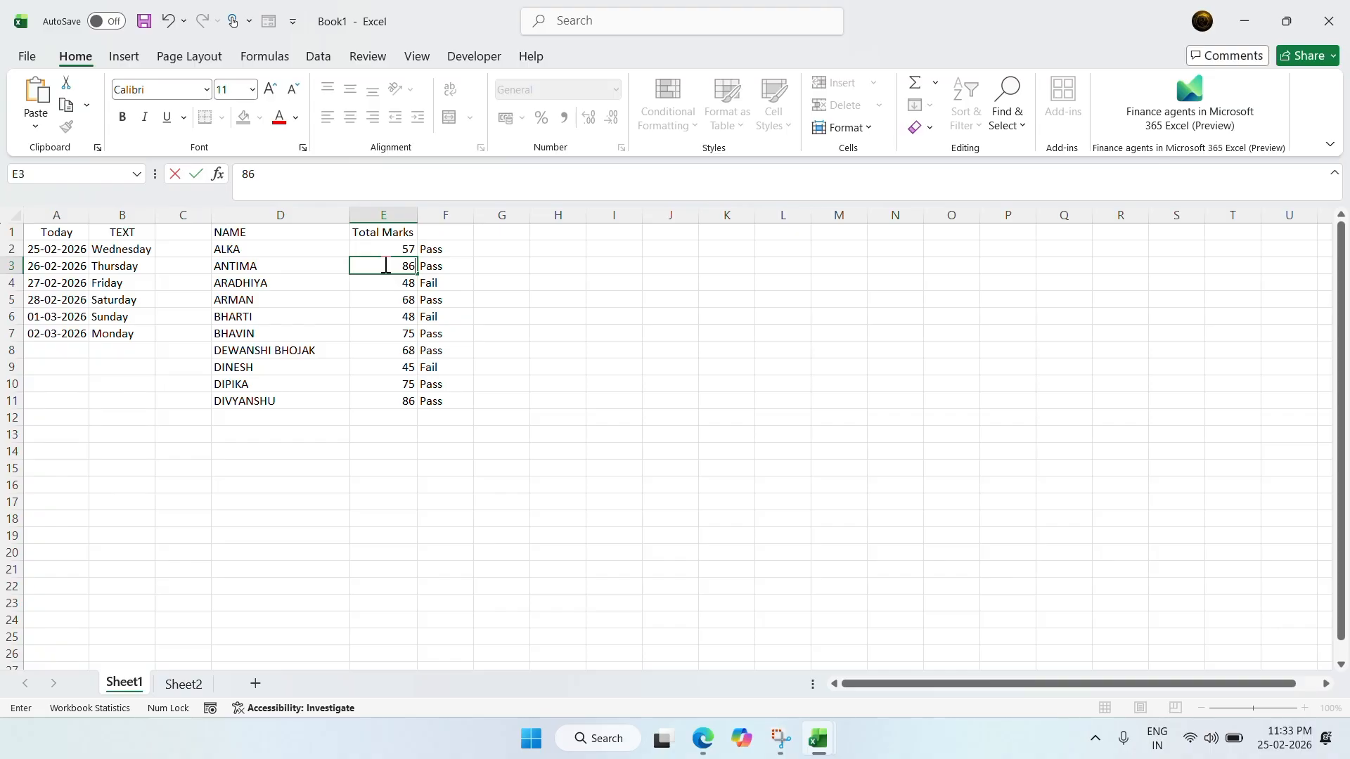
pyautogui.press('BackSpace')
pyautogui.write('7')
pyautogui.press('Return')
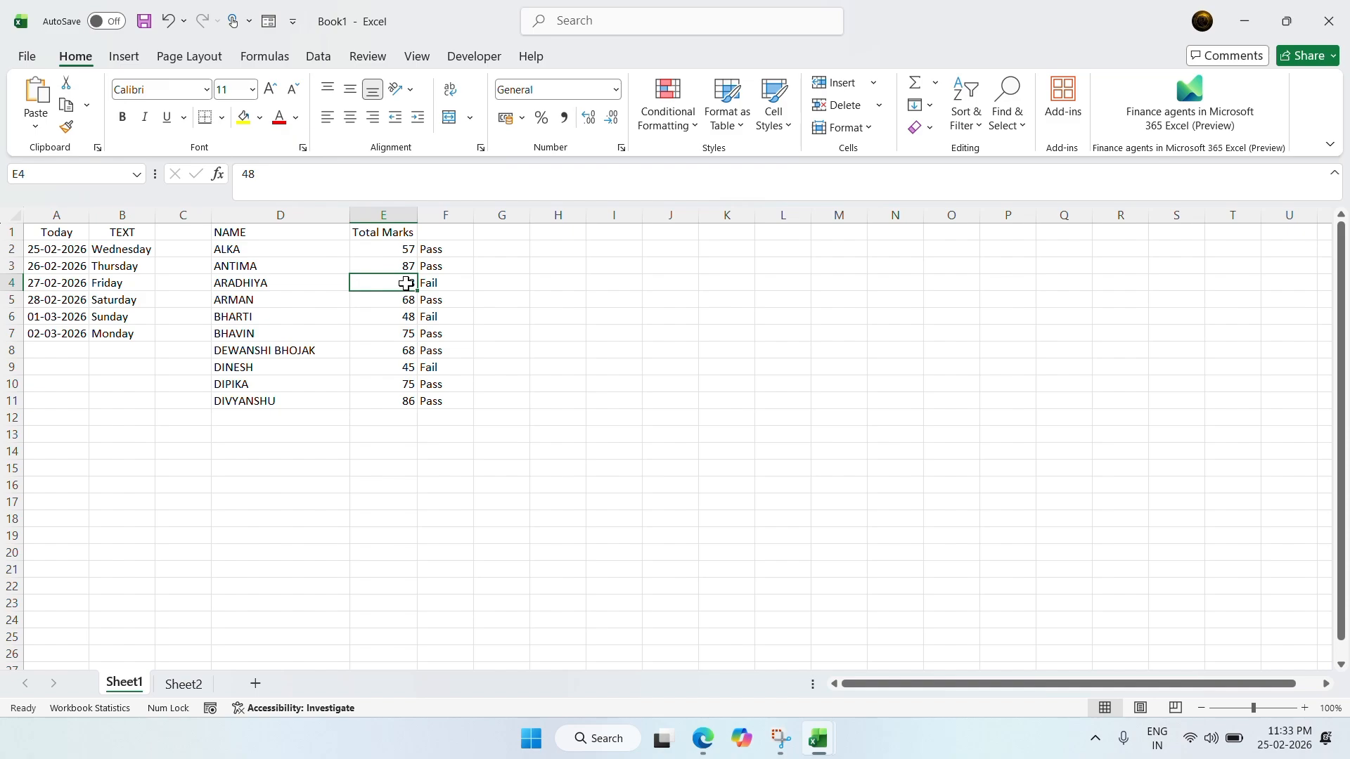
# - Review the Pass/Fail formulas in F4 and F5, and change the total marks in cell E11 to 36
pyautogui.click(428, 282)
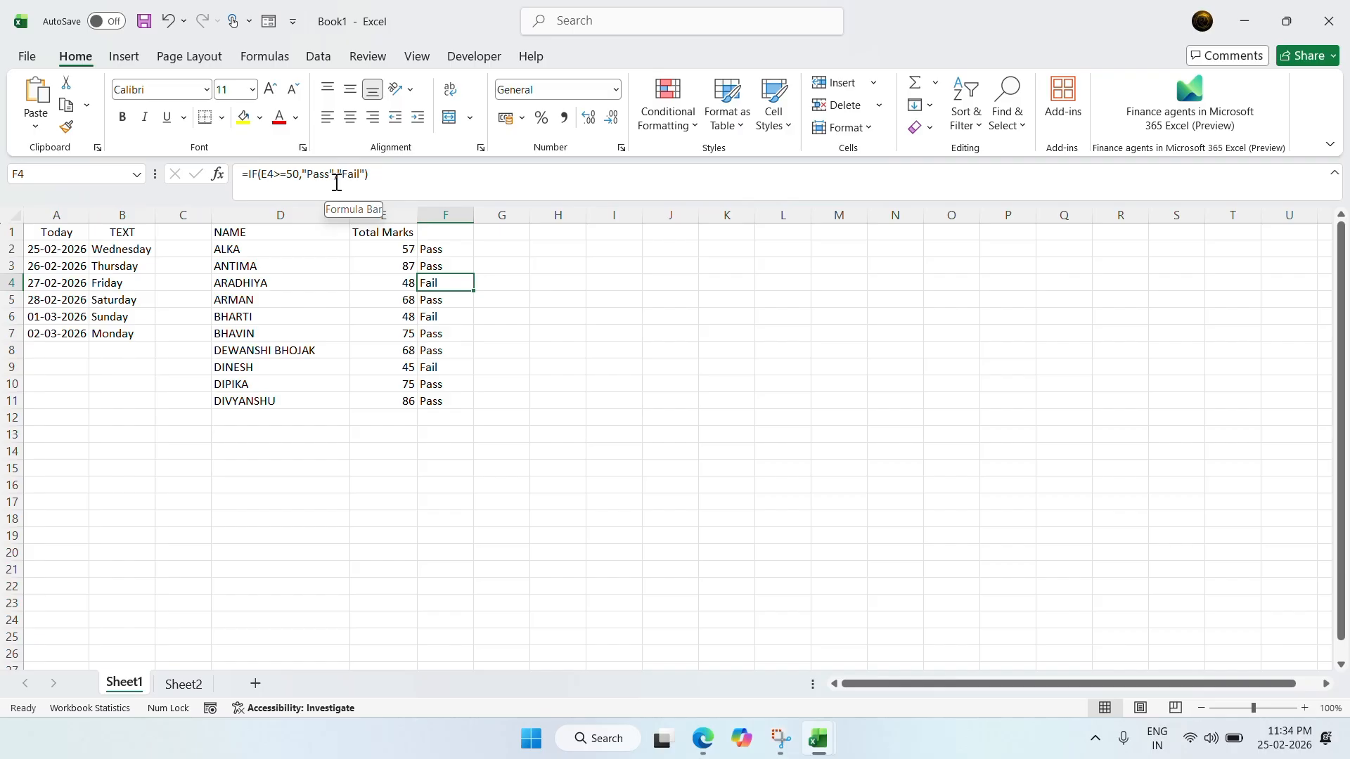
pyautogui.click(450, 300)
pyautogui.click(451, 287)
pyautogui.click(451, 300)
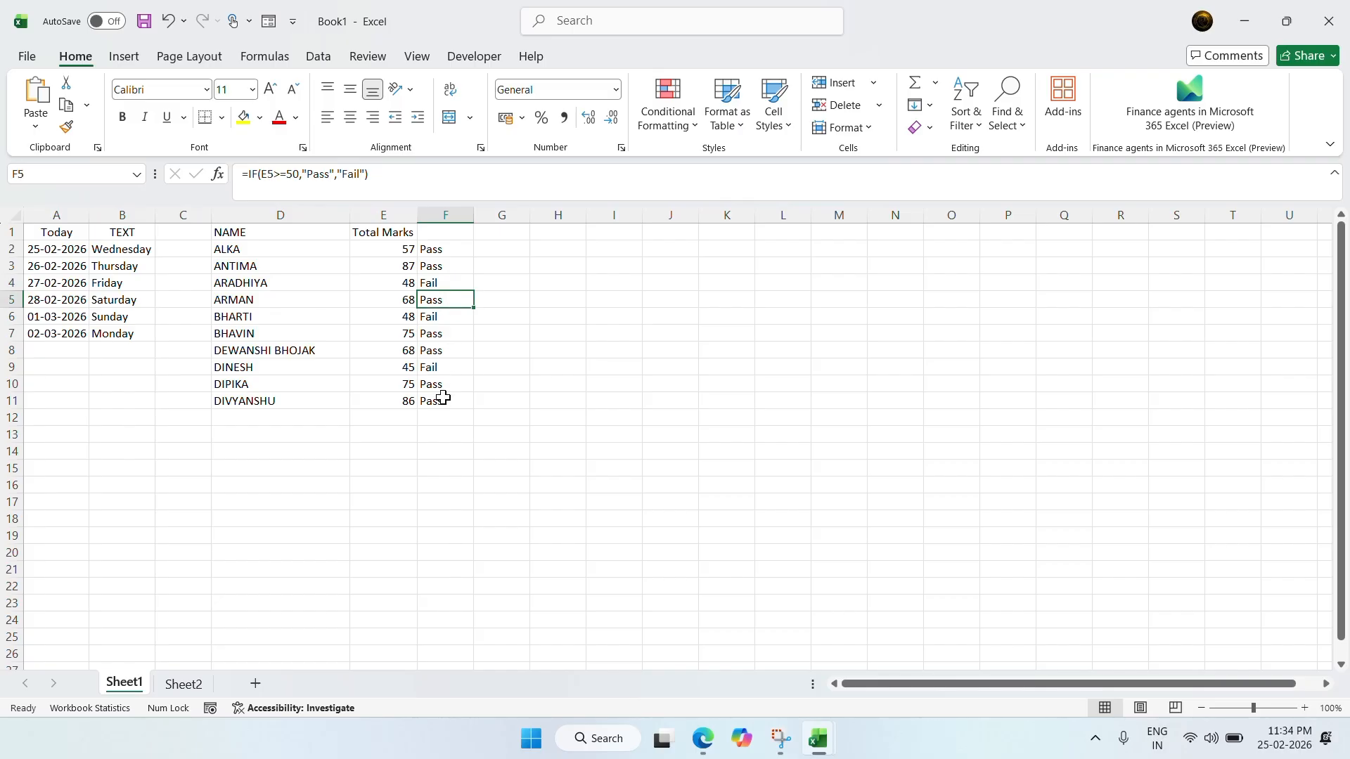
pyautogui.click(400, 400)
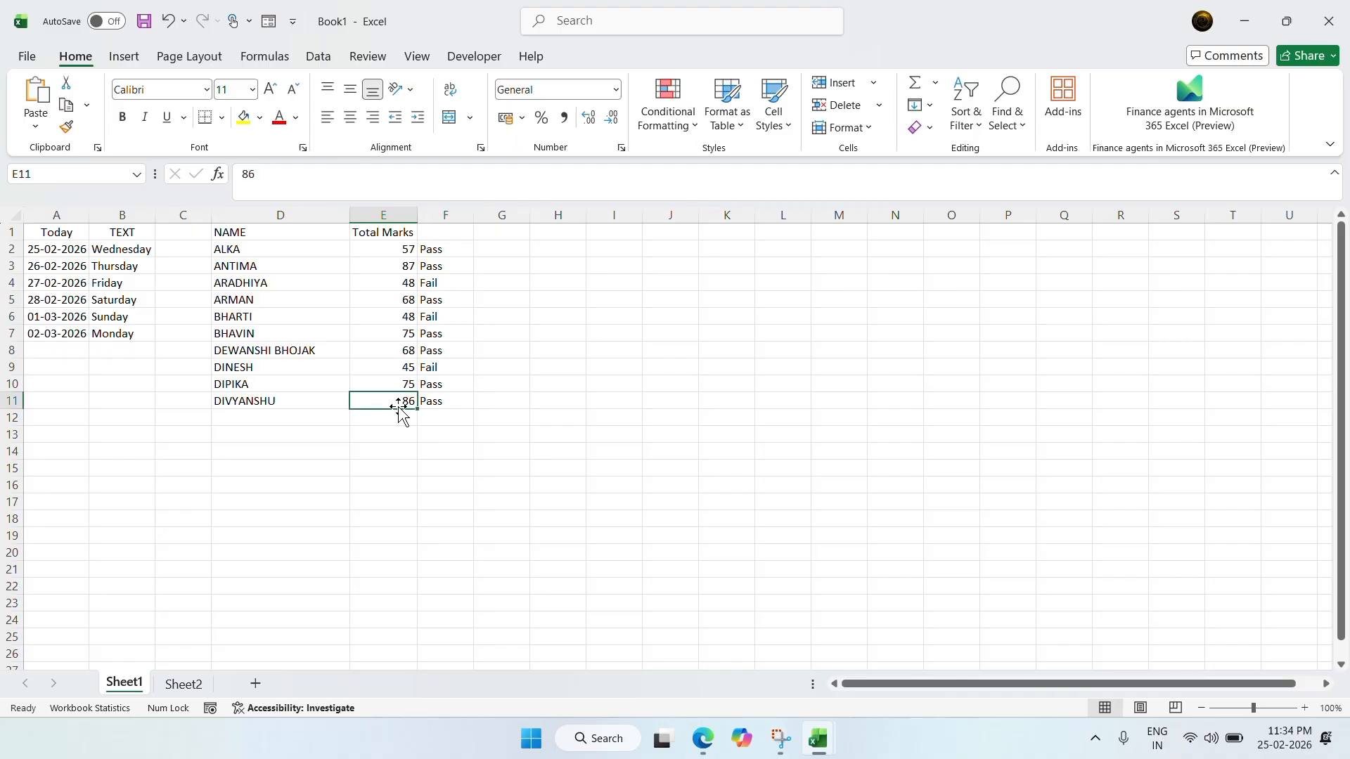
pyautogui.write('36')
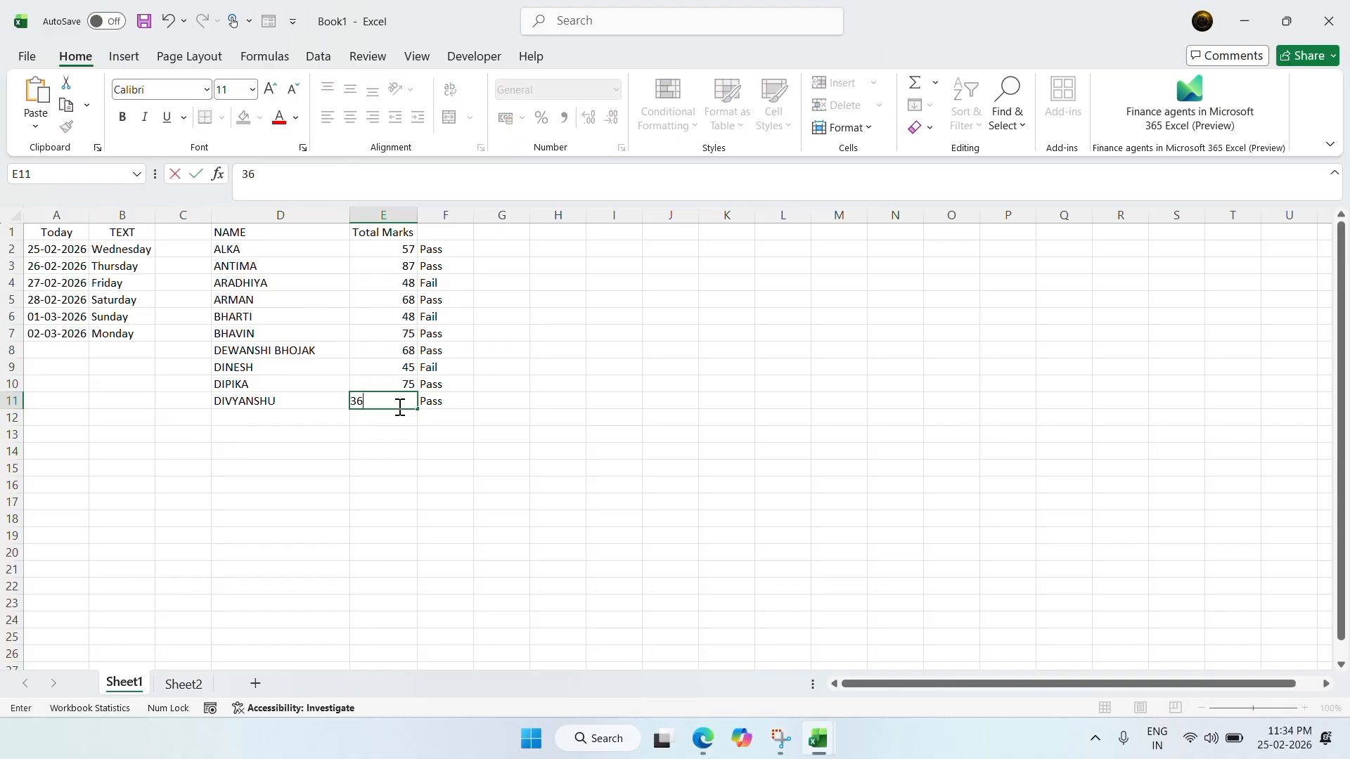
pyautogui.press('Return')
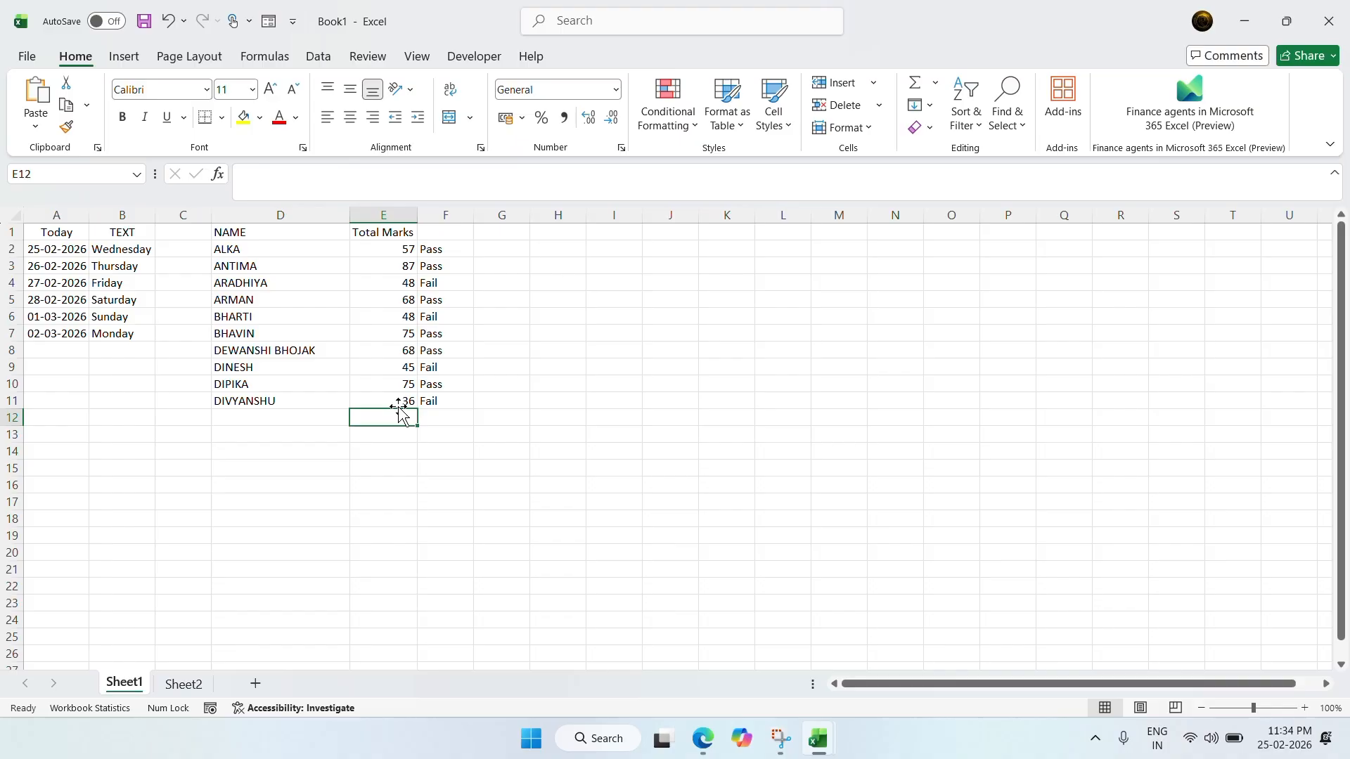
pyautogui.click(407, 400)
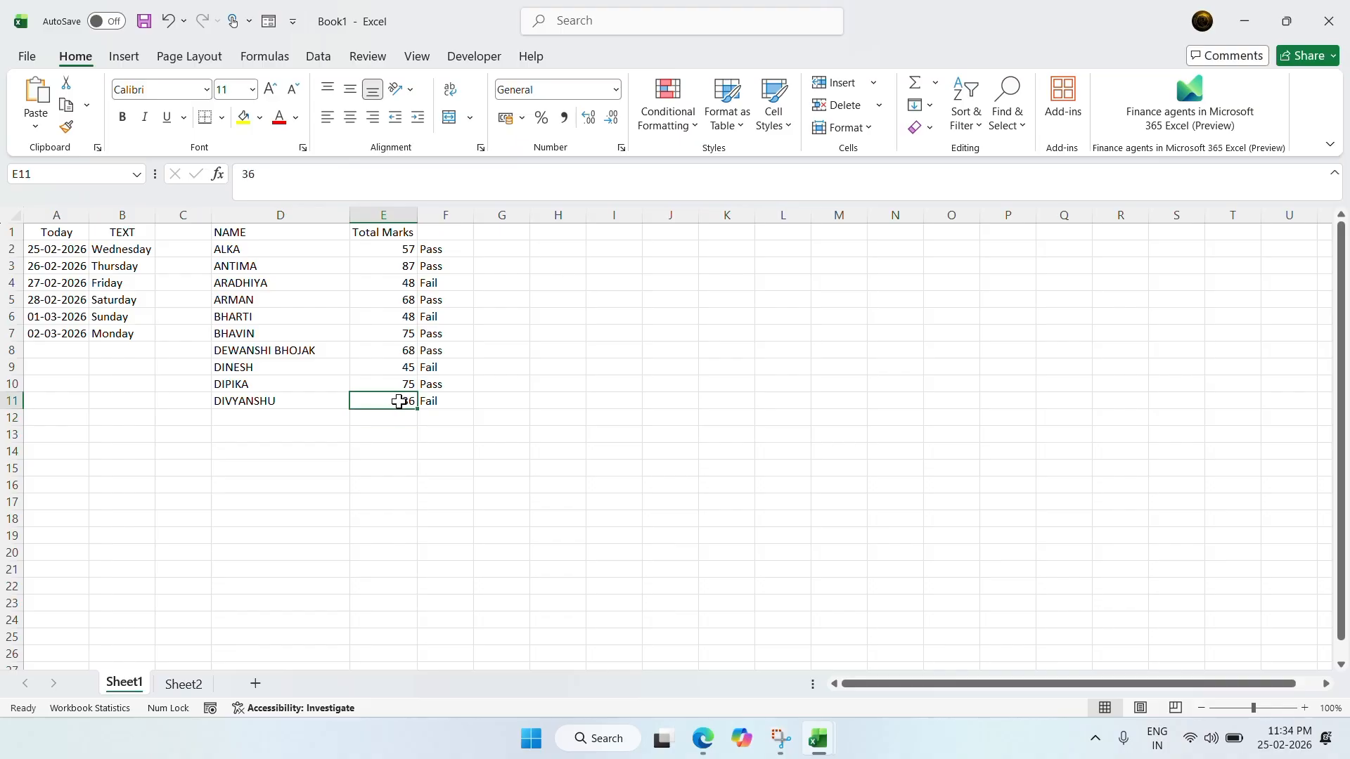
# - Set the total marks in cell E11 to 50, clearing the cell once and re-entering the value
pyautogui.write('86')
pyautogui.press('Return')
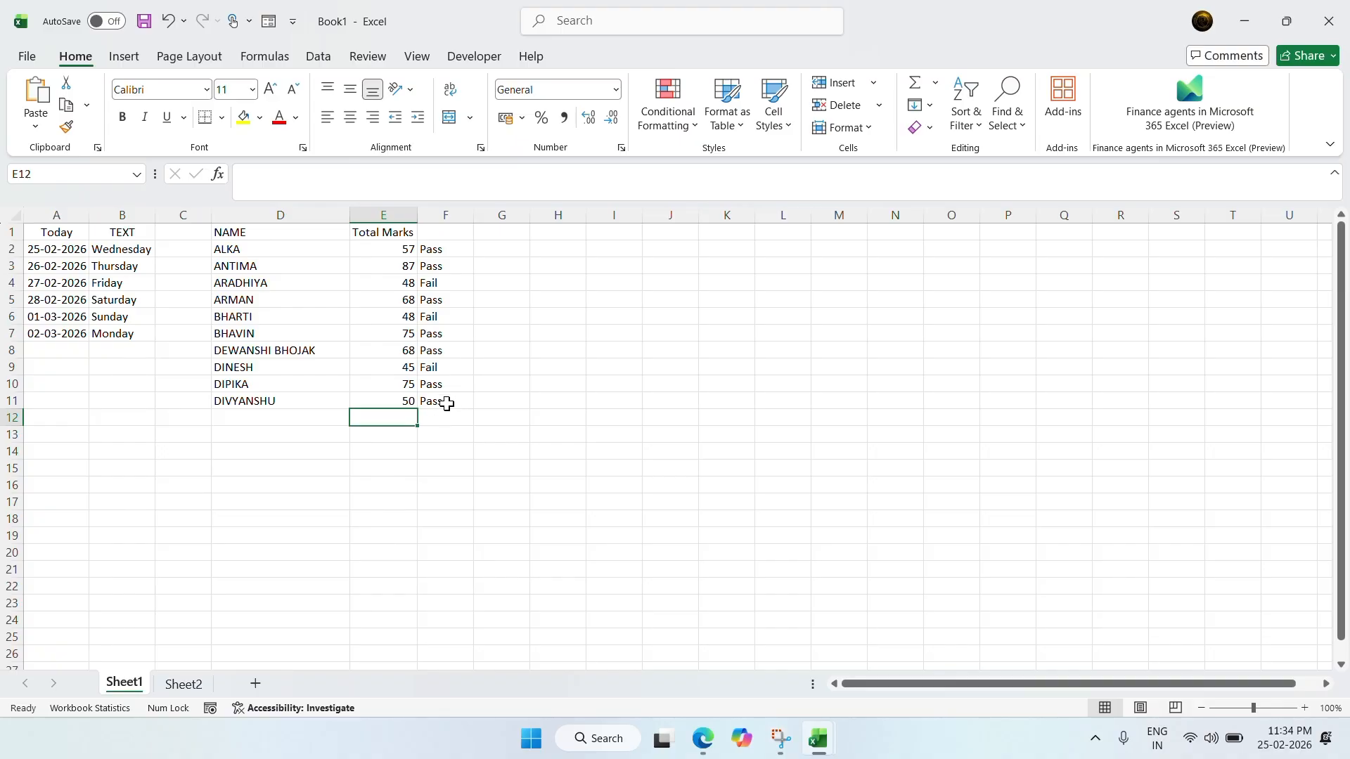
pyautogui.click(400, 403)
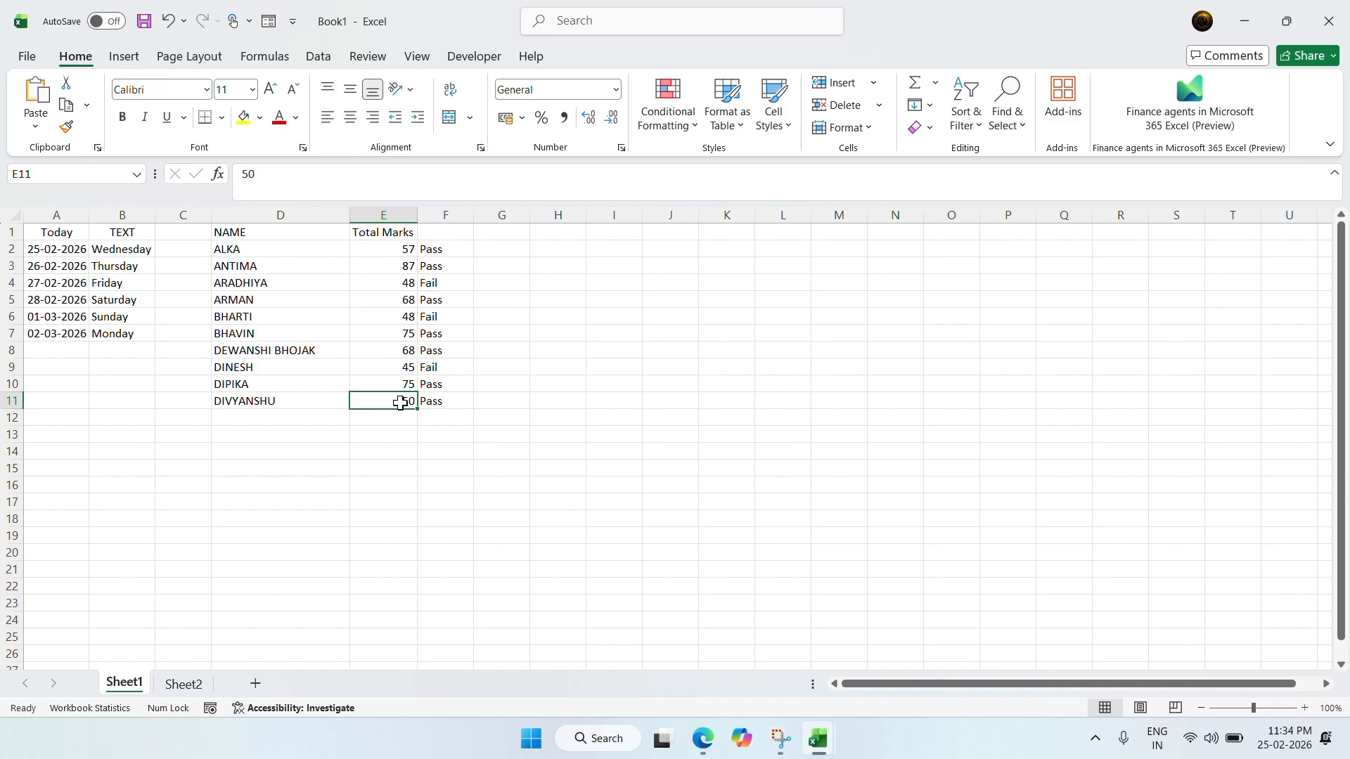
pyautogui.press('Delete')
pyautogui.press('Return')
pyautogui.click(407, 401)
pyautogui.write('50')
pyautogui.press('Return')
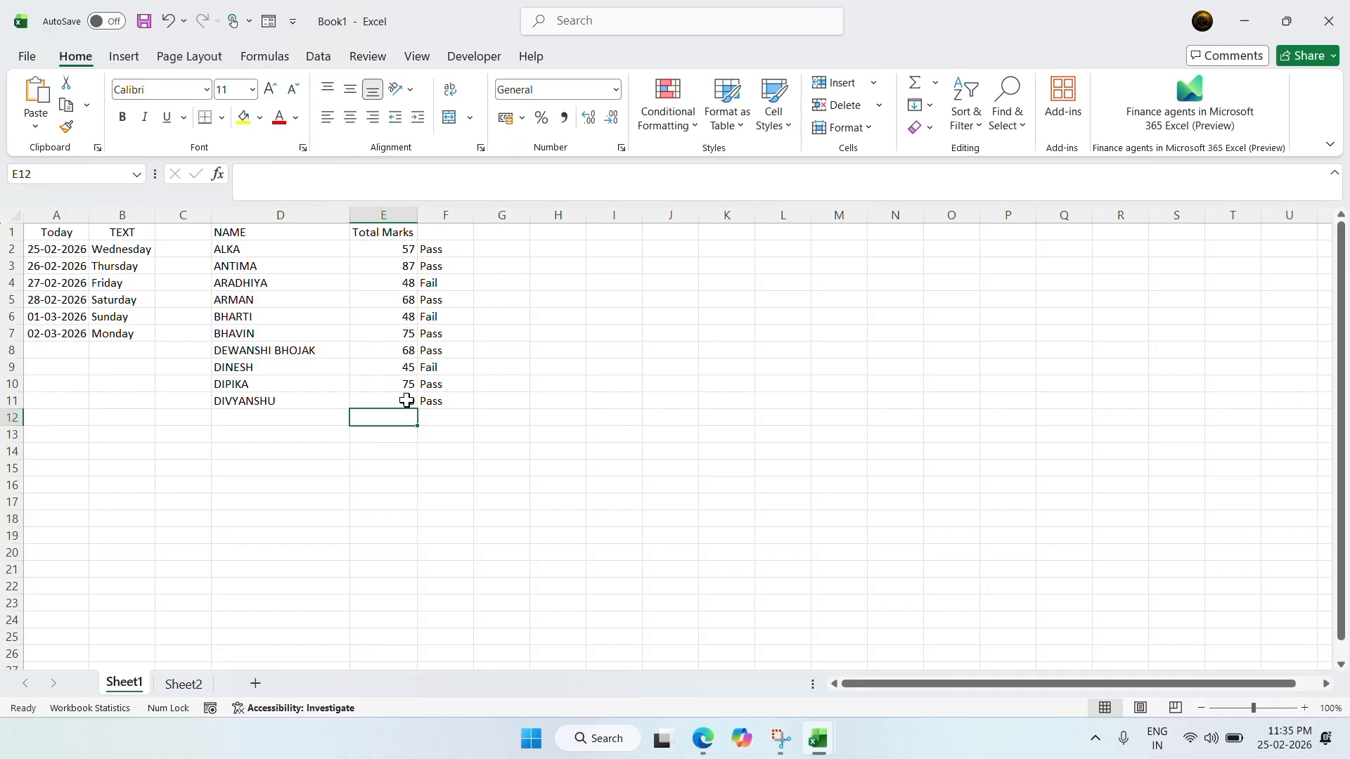
# - Examine the Pass/Fail IF formula in cell F11 and its reference to the total marks, leaving the formula as it is
pyautogui.click(422, 400)
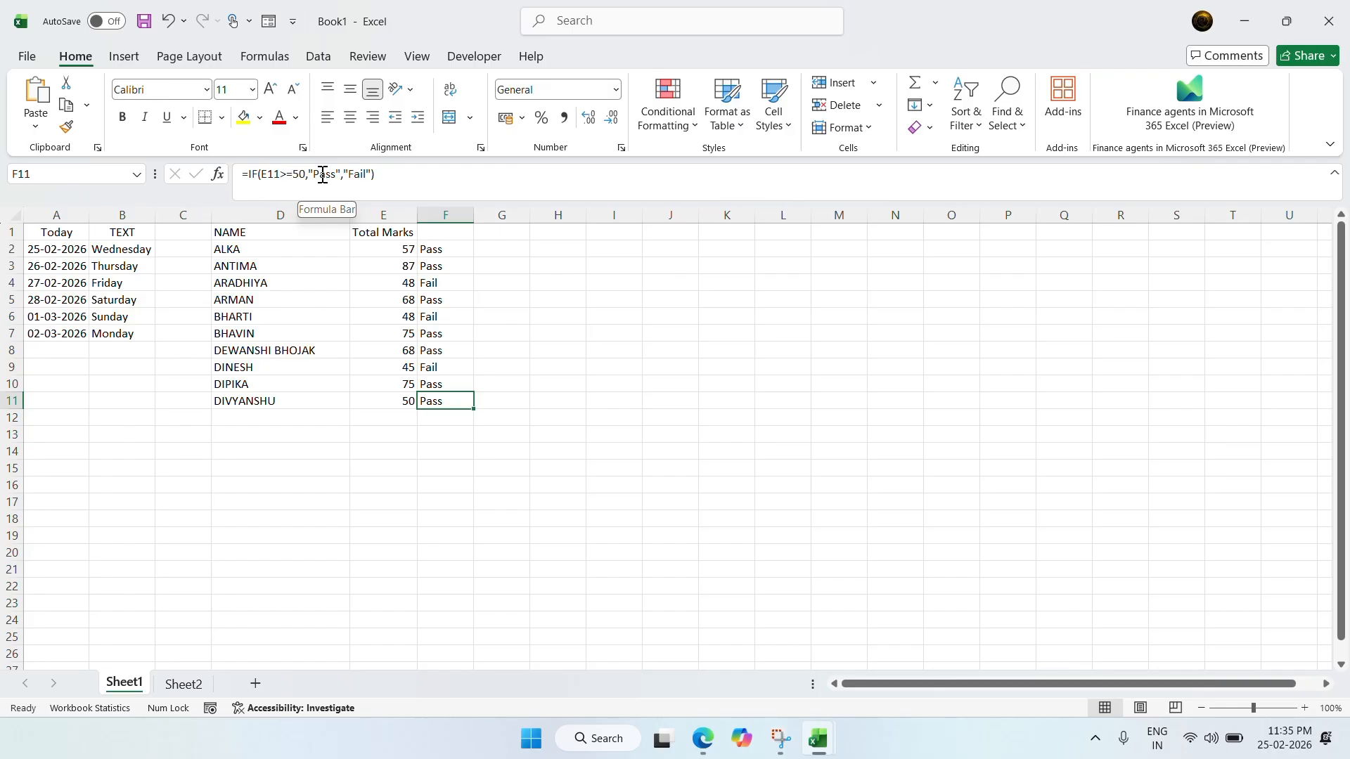
pyautogui.click(388, 174)
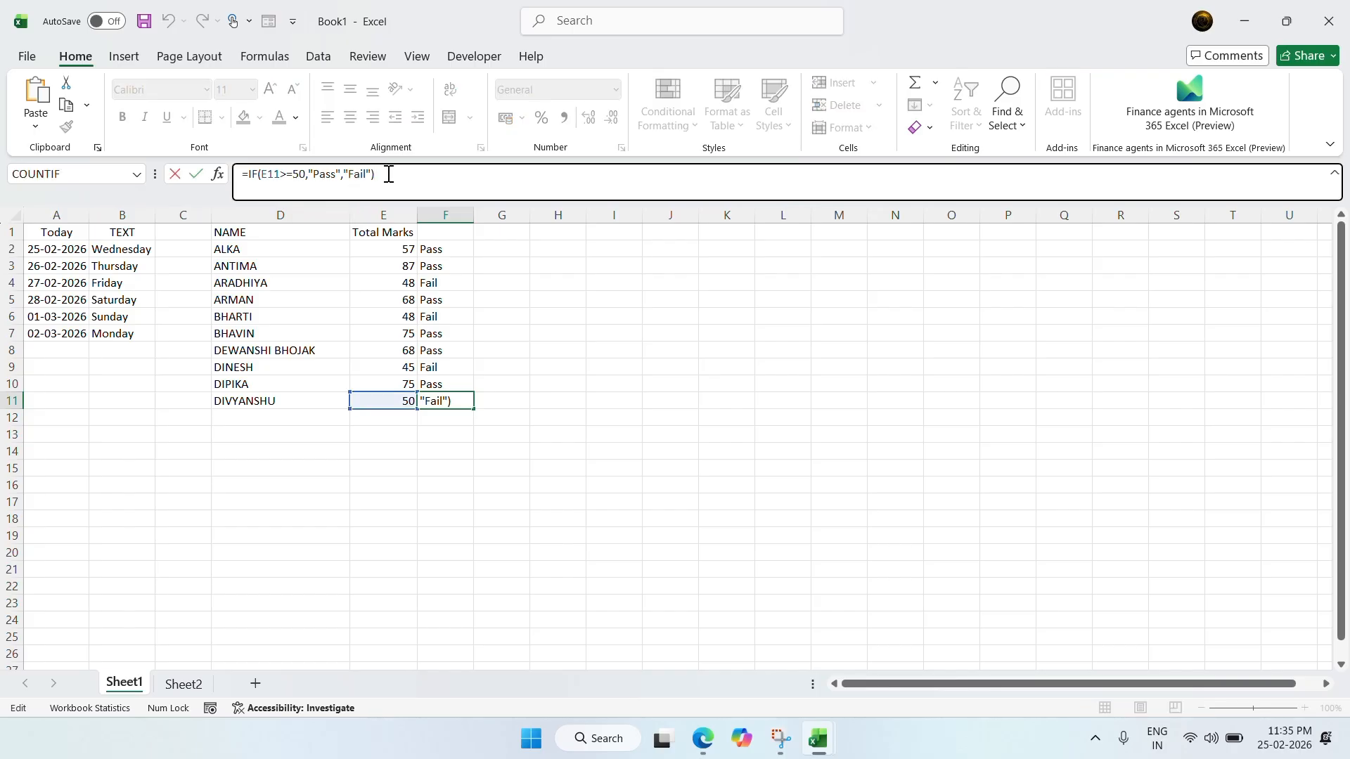
pyautogui.press('Return')
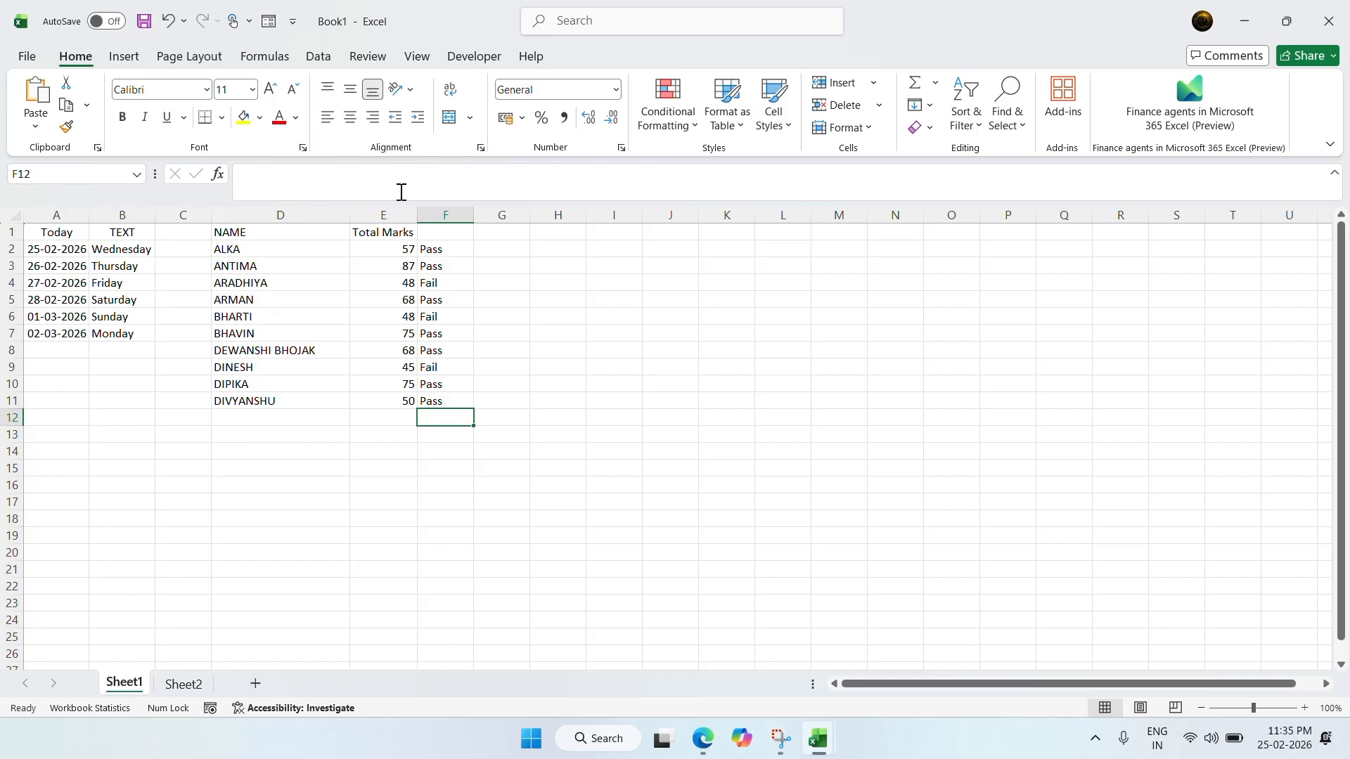
pyautogui.click(457, 401)
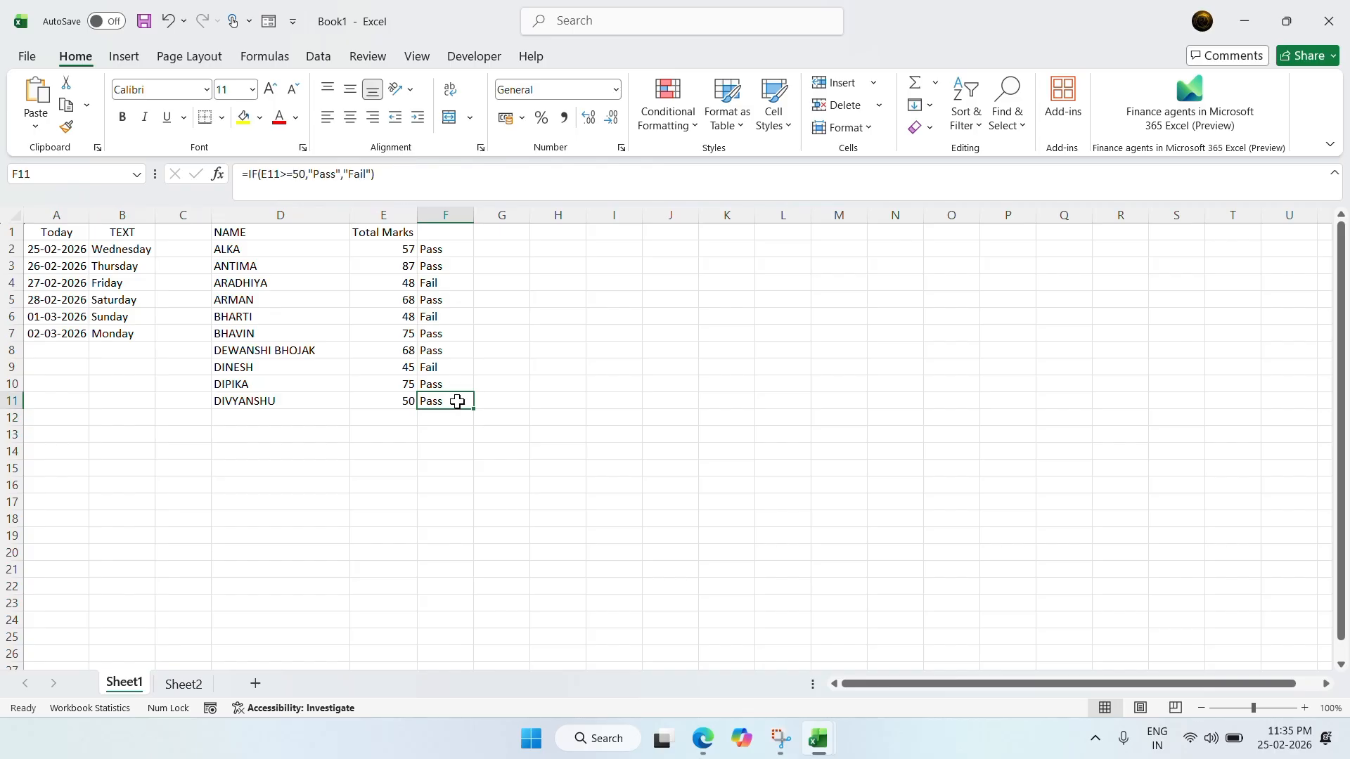